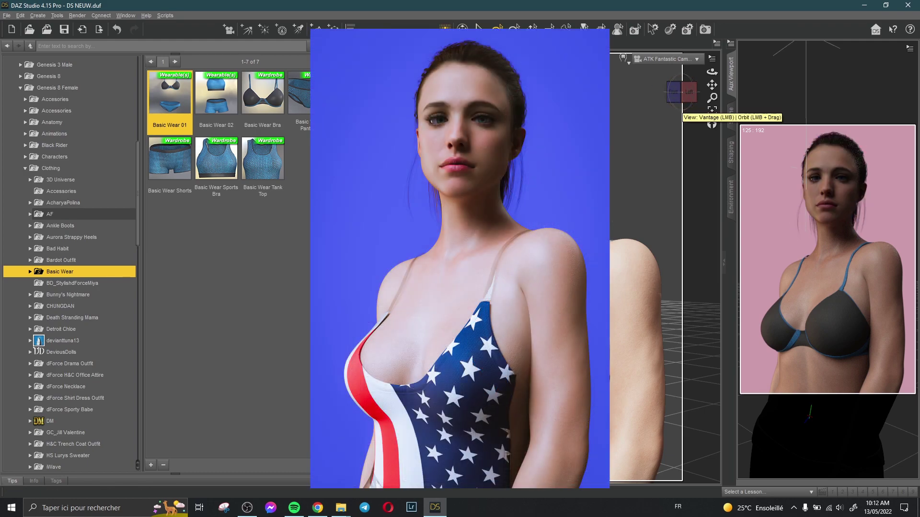
# - Switch the main viewport to Perspective View and orbit to face the figure's front
pyautogui.click(667, 58)
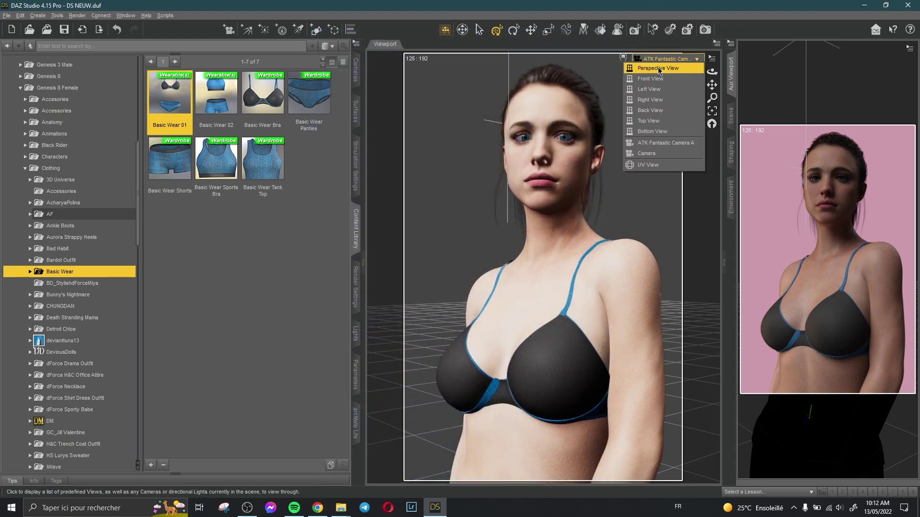
pyautogui.moveTo(711, 72); pyautogui.dragTo(521, 388)
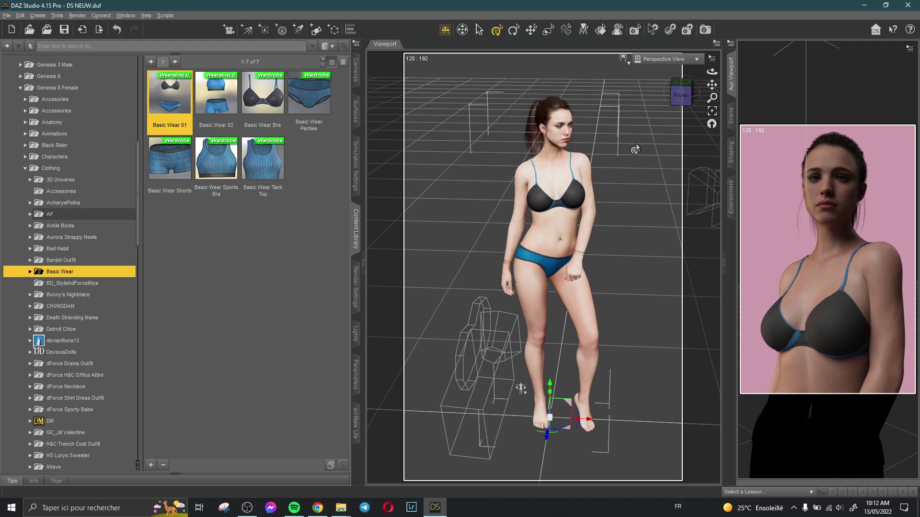
pyautogui.moveTo(712, 72); pyautogui.dragTo(712, 75)
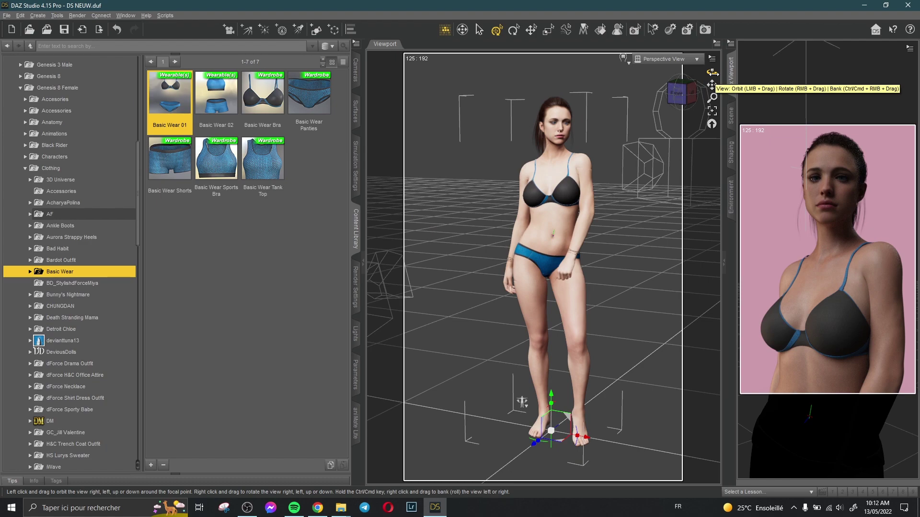
pyautogui.scroll(-5, 75, 272)
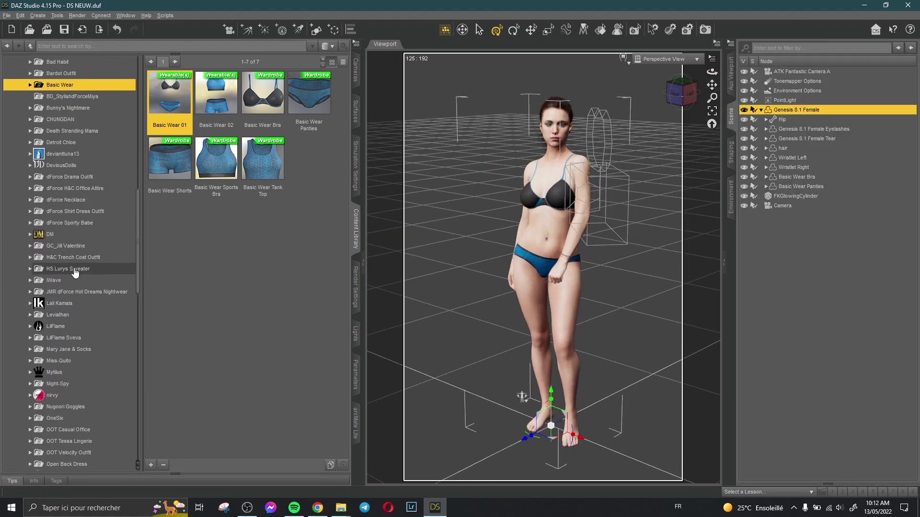
pyautogui.scroll(-5, 75, 272)
pyautogui.scroll(-5, 75, 272)
pyautogui.scroll(-5, 86, 266)
pyautogui.scroll(-5, 100, 263)
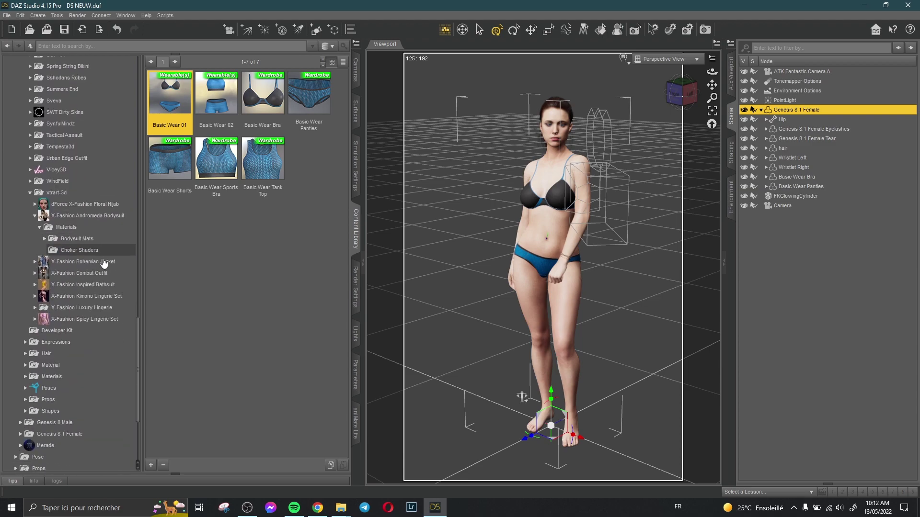
pyautogui.scroll(-1, 104, 263)
# - Add the XF-Andromeda Bodysuit to the figure and delete the Basic Wear Bra and Panties
pyautogui.click(88, 210)
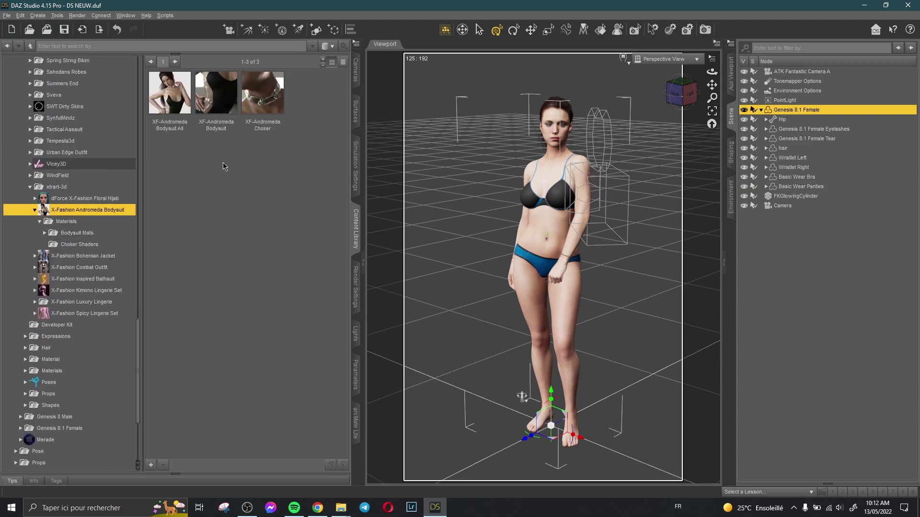
pyautogui.doubleClick(216, 93)
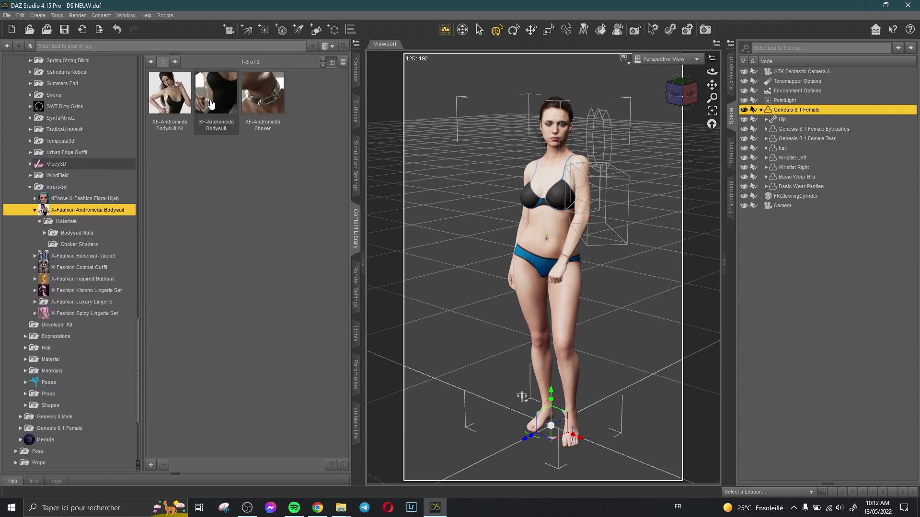
pyautogui.click(805, 179)
pyautogui.keyDown('ctrl'); pyautogui.click(833, 188); pyautogui.keyUp('ctrl')
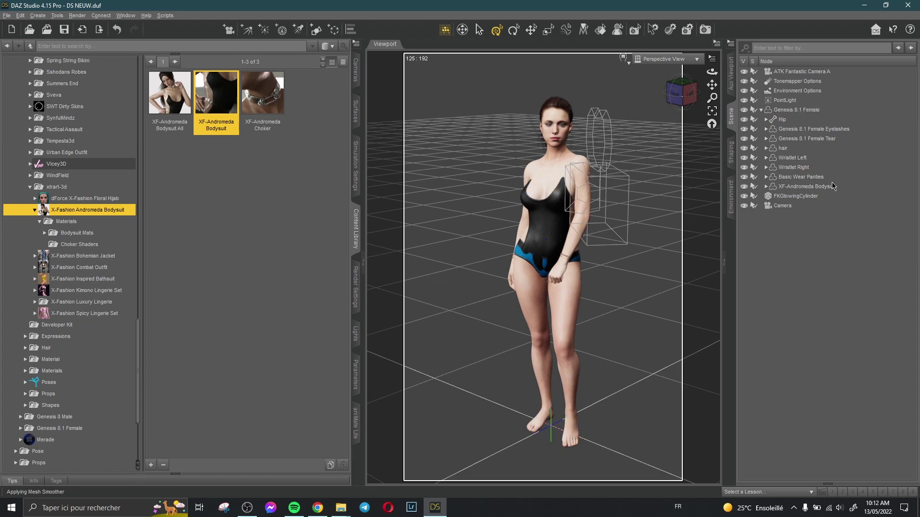
pyautogui.press('Delete')
# - Toggle between the scene list and rendered preview, and change the preview's camera
pyautogui.click(732, 115)
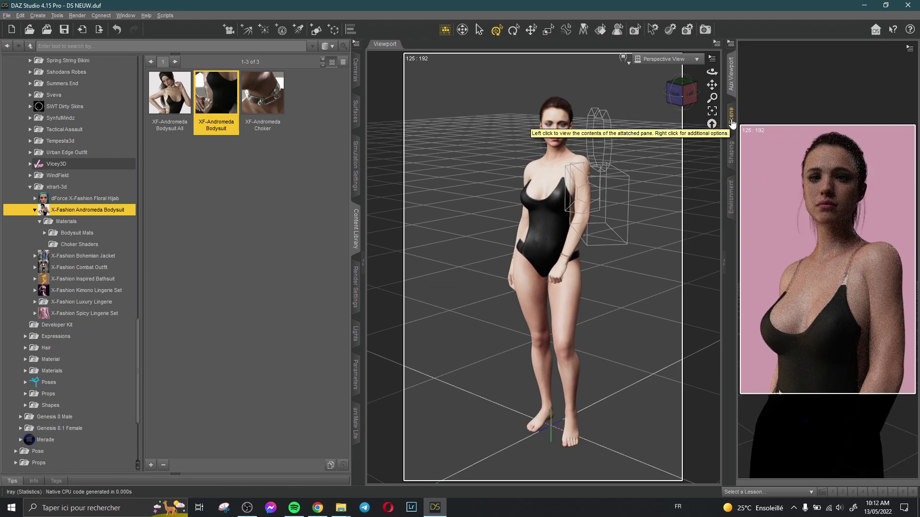
pyautogui.click(731, 124)
pyautogui.click(860, 49)
pyautogui.click(850, 137)
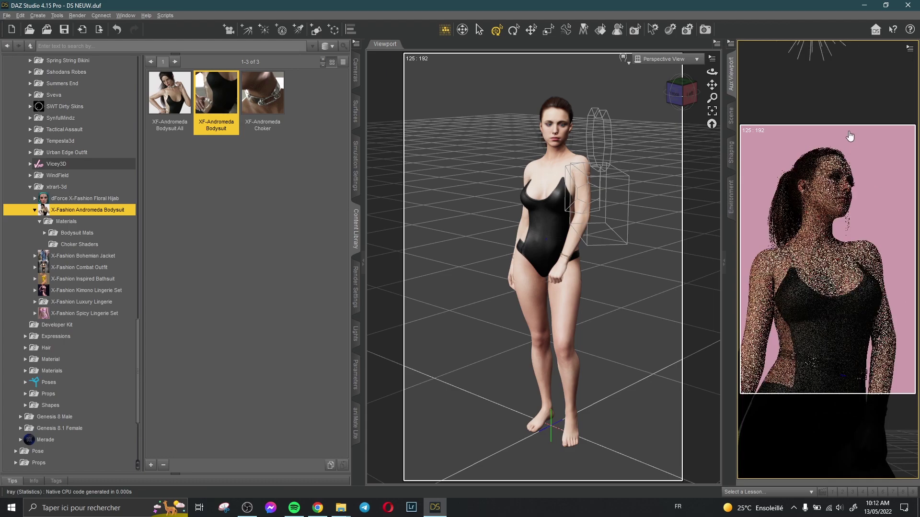
# - Look through the scene Camera in the main viewport and orbit around the figure
pyautogui.click(668, 59)
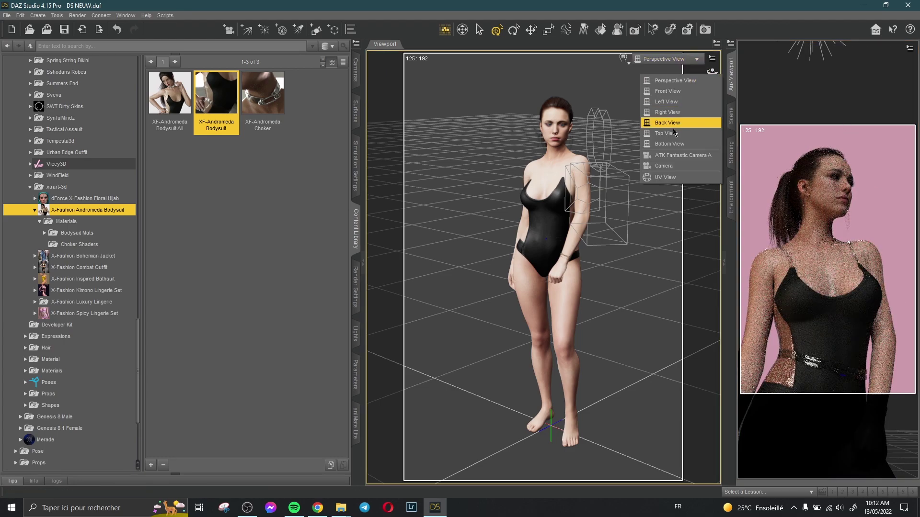
pyautogui.click(668, 166)
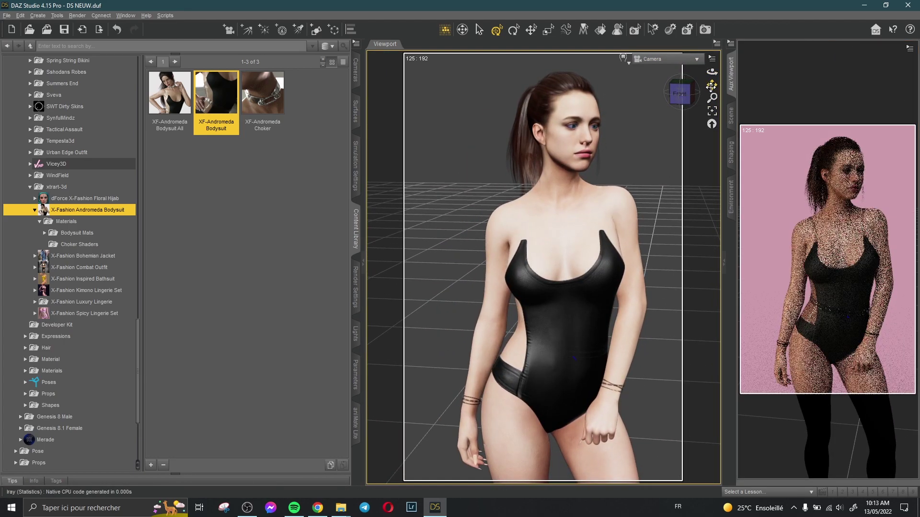
pyautogui.keyDown('ctrl'); pyautogui.keyDown('alt'); pyautogui.moveTo(604, 144); pyautogui.dragTo(630, 136); pyautogui.keyUp('alt'); pyautogui.keyUp('ctrl')
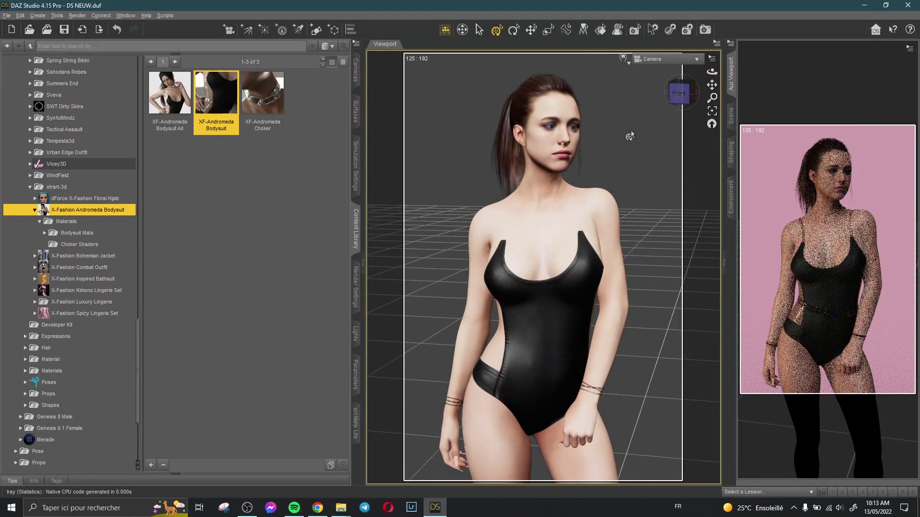
# - Select XF-Andromeda Bodysuit in the Scene pane
pyautogui.click(225, 187)
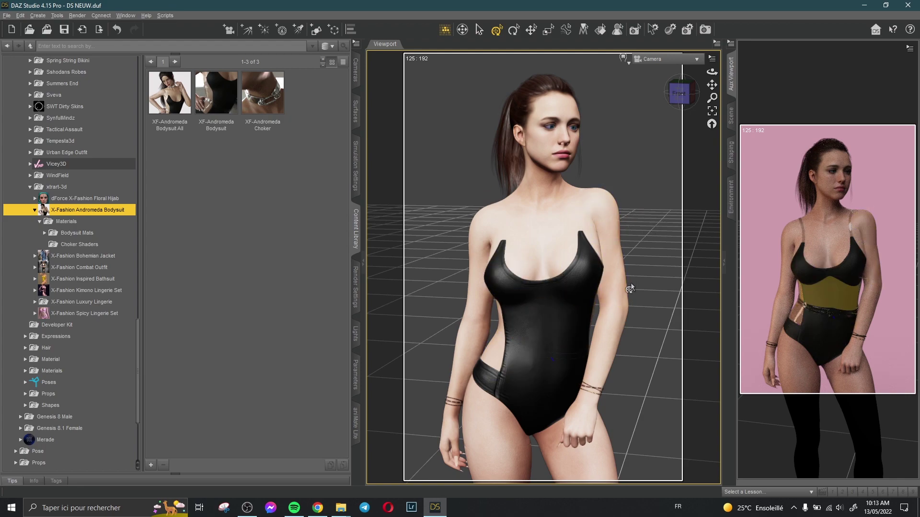
pyautogui.click(731, 115)
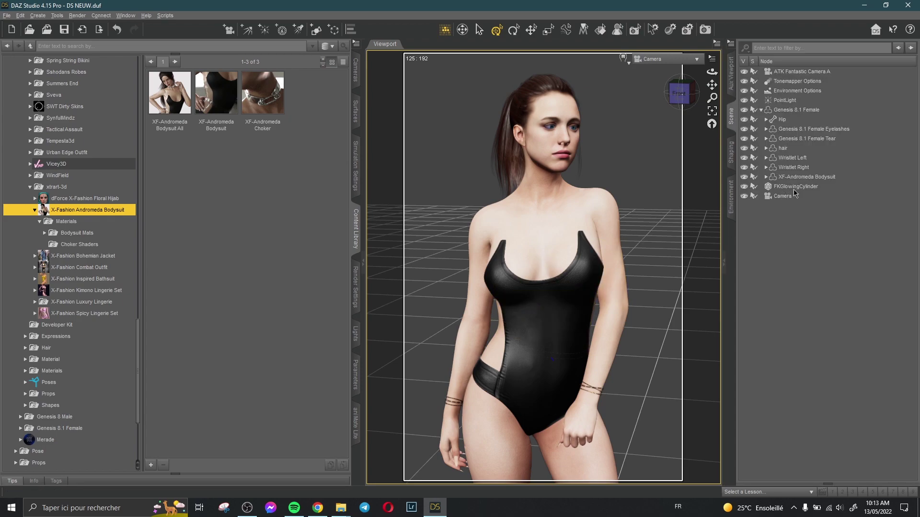
pyautogui.click(805, 178)
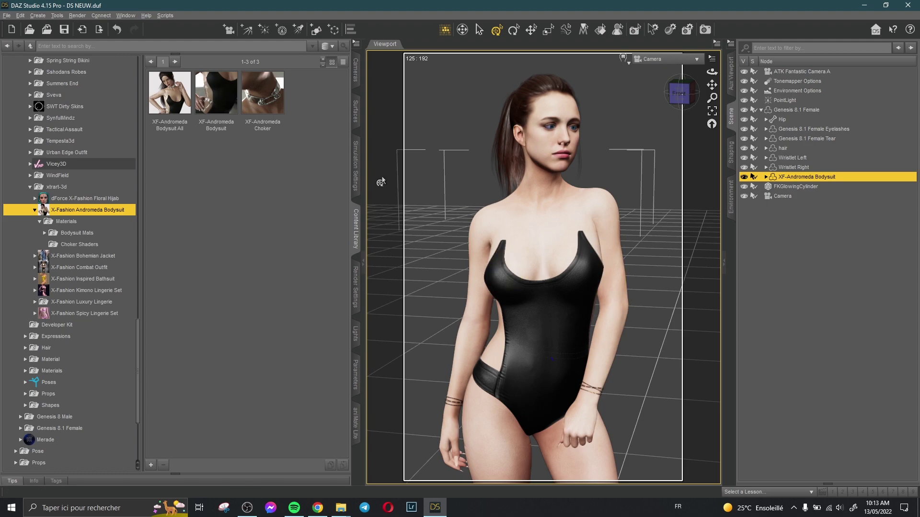
# - Browse the bodysuit's Base Color image and copy XF-Andromeda Bodysuit_B into Exportation sans titre
pyautogui.click(355, 112)
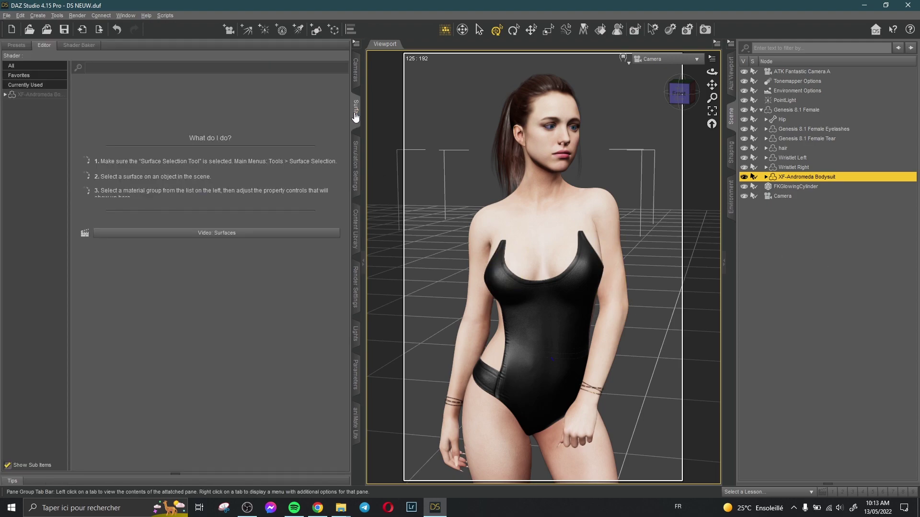
pyautogui.click(32, 95)
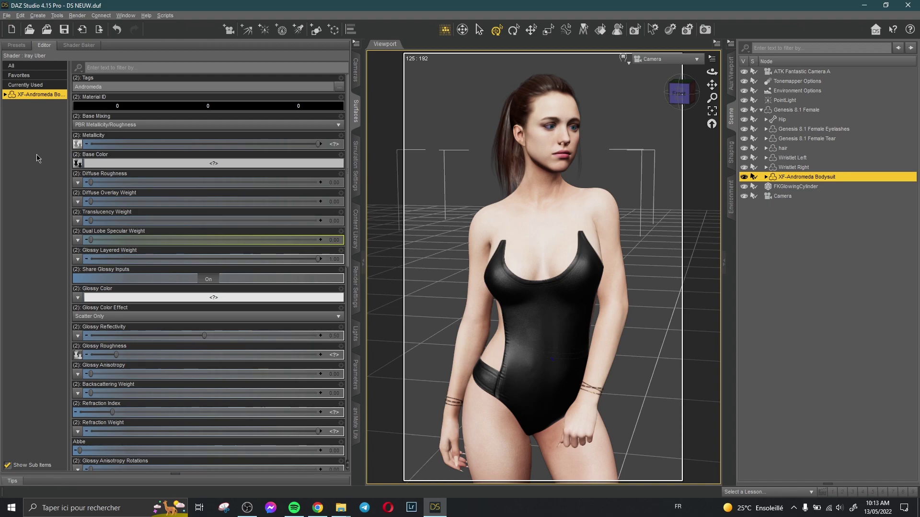
pyautogui.click(76, 163)
pyautogui.click(111, 12)
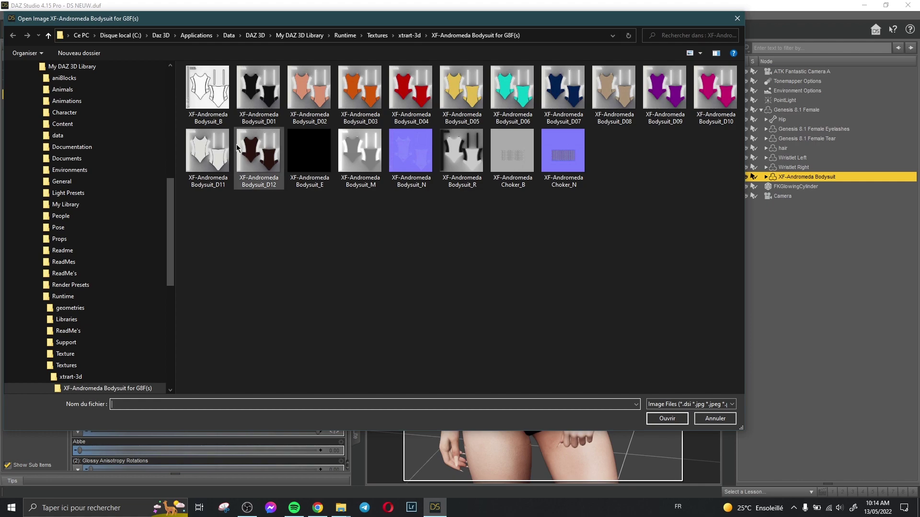
pyautogui.click(207, 94)
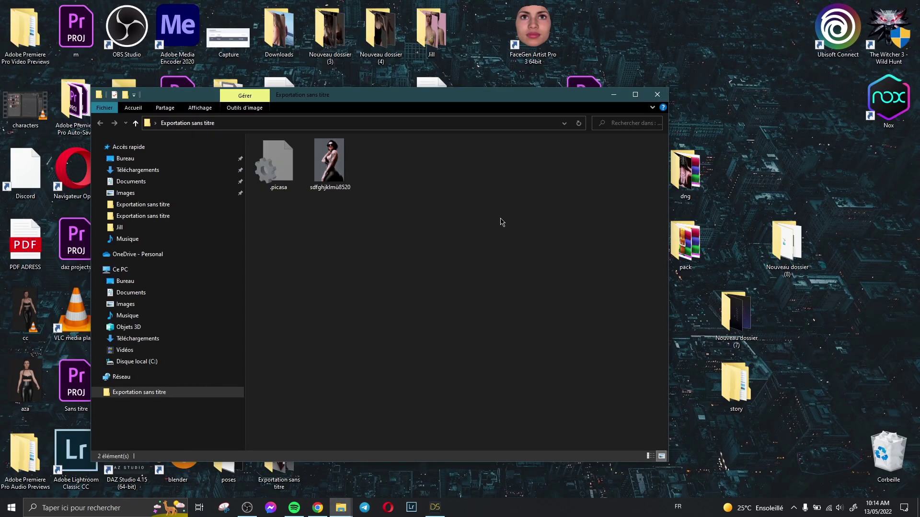
pyautogui.hotkey('ctrl', 'v')
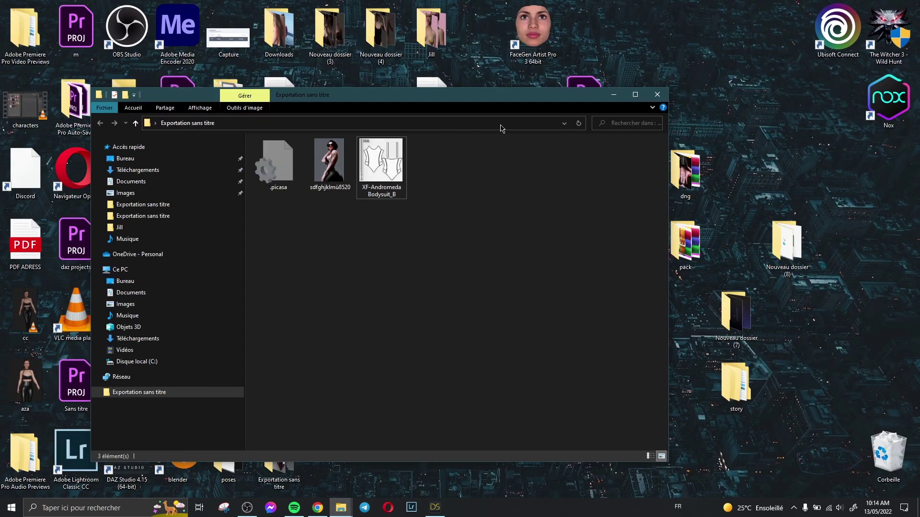
# - Check the copied XF-Andromeda Bodysuit_B's Properties: 4096 × 4096 pixels
pyautogui.click(613, 94)
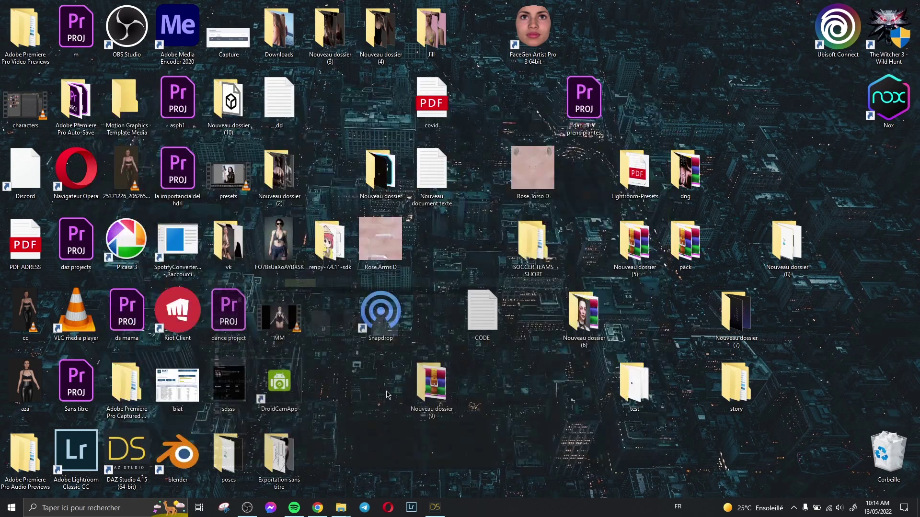
pyautogui.click(318, 509)
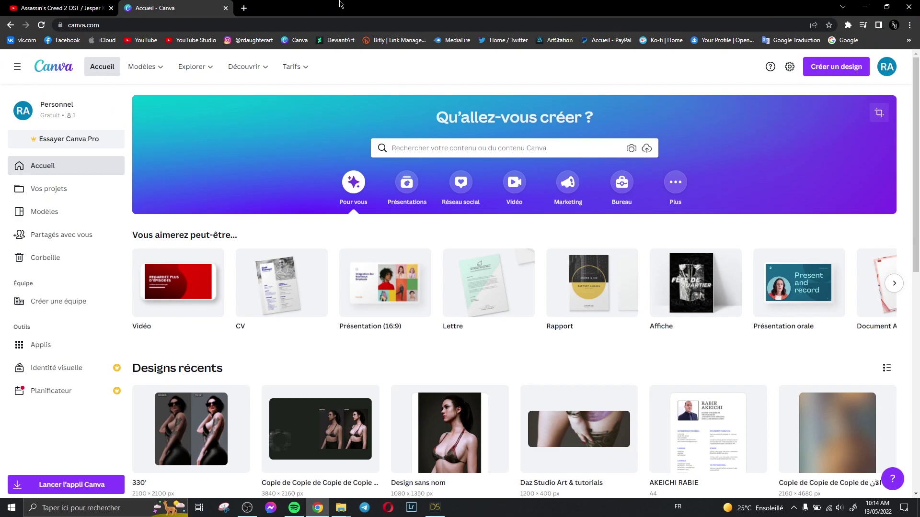
pyautogui.moveTo(341, 508)
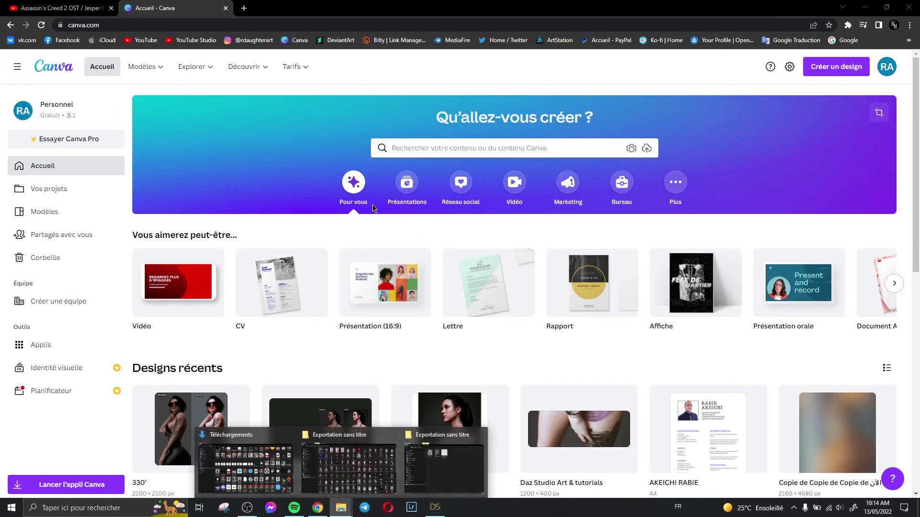
pyautogui.click(305, 435)
pyautogui.rightClick(396, 169)
pyautogui.click(431, 473)
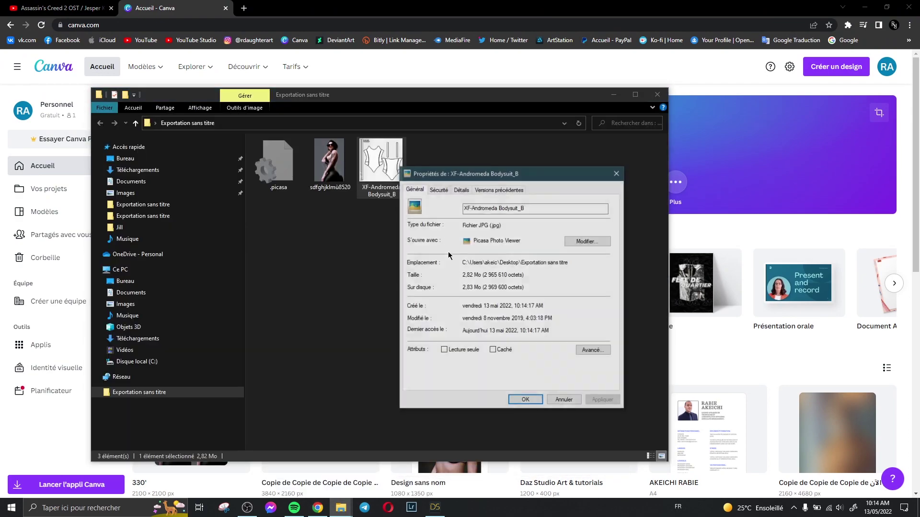
pyautogui.moveTo(495, 173); pyautogui.dragTo(432, 107)
pyautogui.click(399, 123)
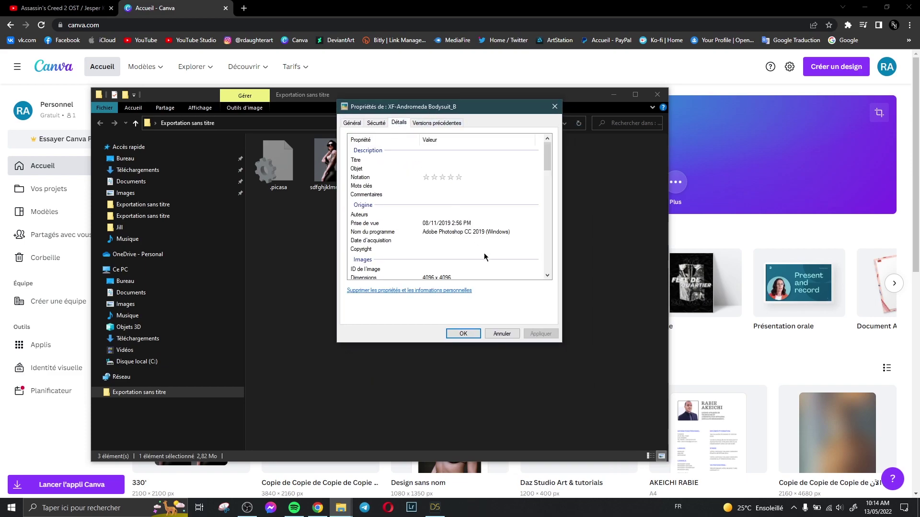
pyautogui.scroll(-3, 502, 235)
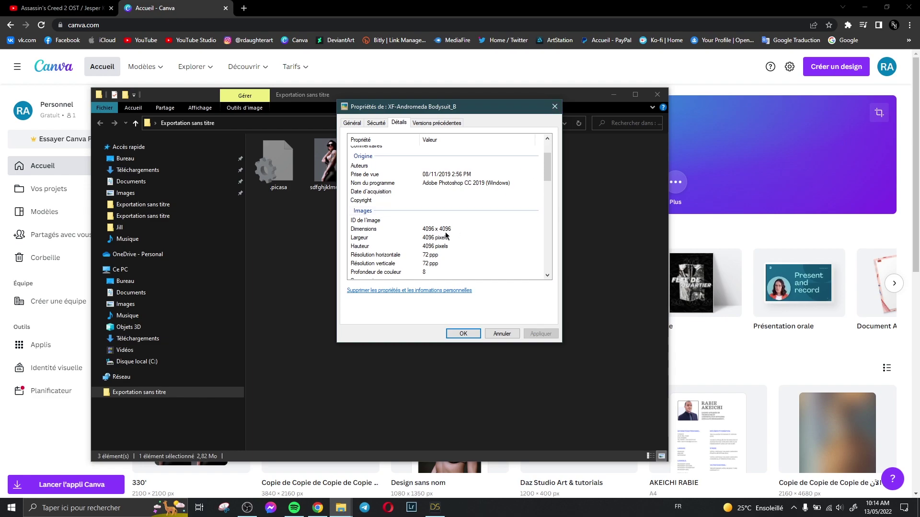
pyautogui.click(555, 108)
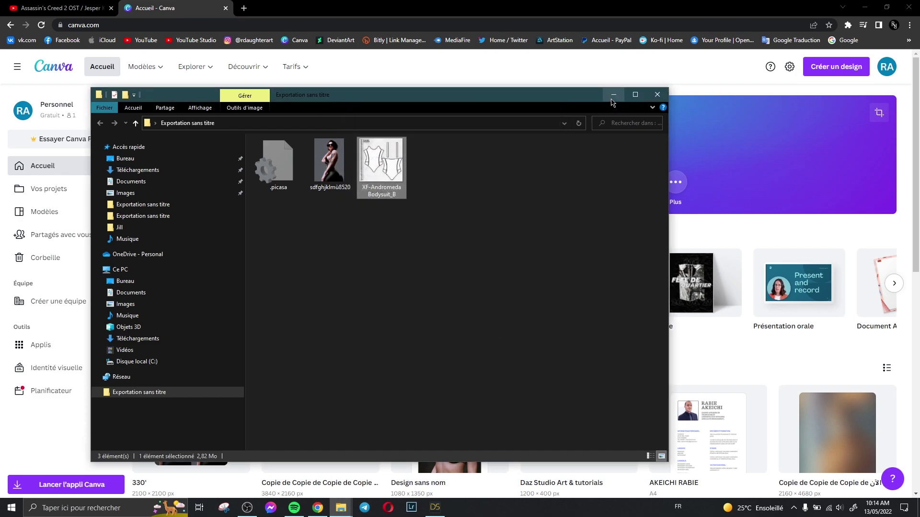
# - Create a custom-size 4096 × 4096 px Canva design
pyautogui.click(613, 95)
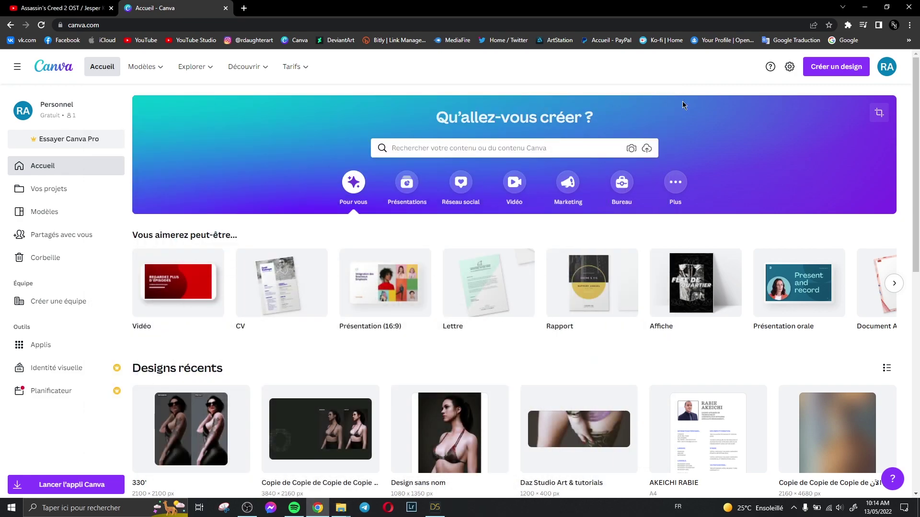
pyautogui.click(836, 66)
pyautogui.click(726, 303)
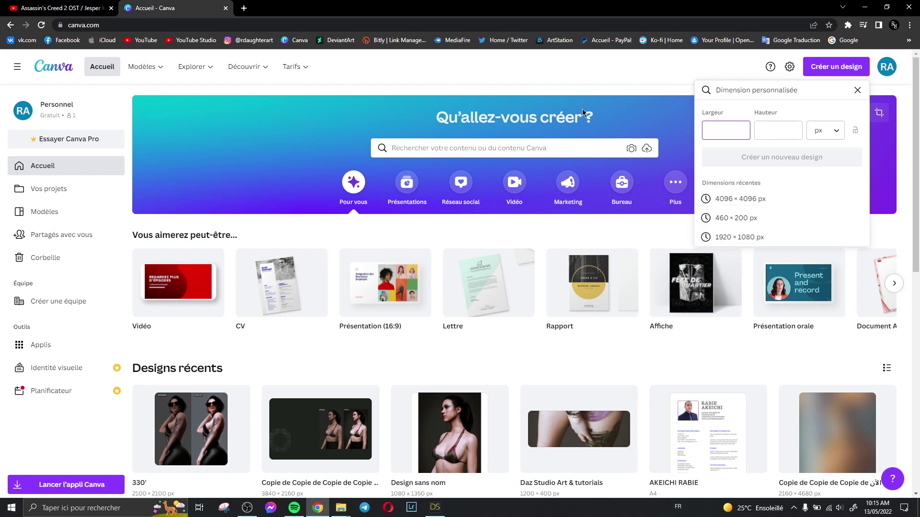
pyautogui.write('4096')
pyautogui.click(774, 129)
pyautogui.write('409')
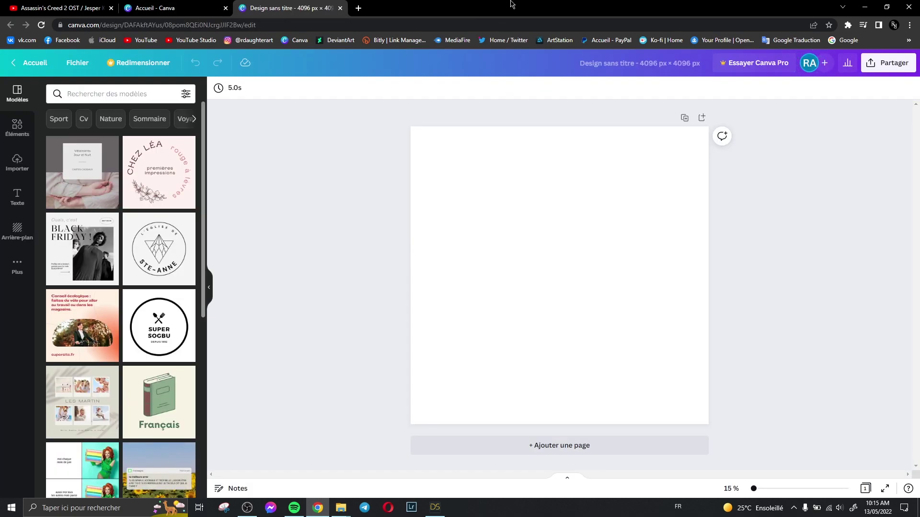
# - Upload XF-Andromeda Bodysuit_B to Canva and drag it across the whole page
pyautogui.click(18, 163)
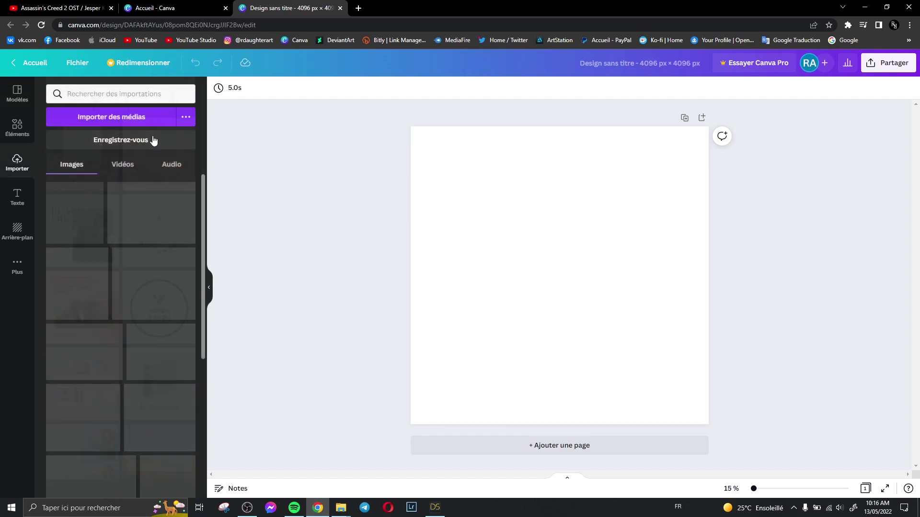
pyautogui.click(127, 120)
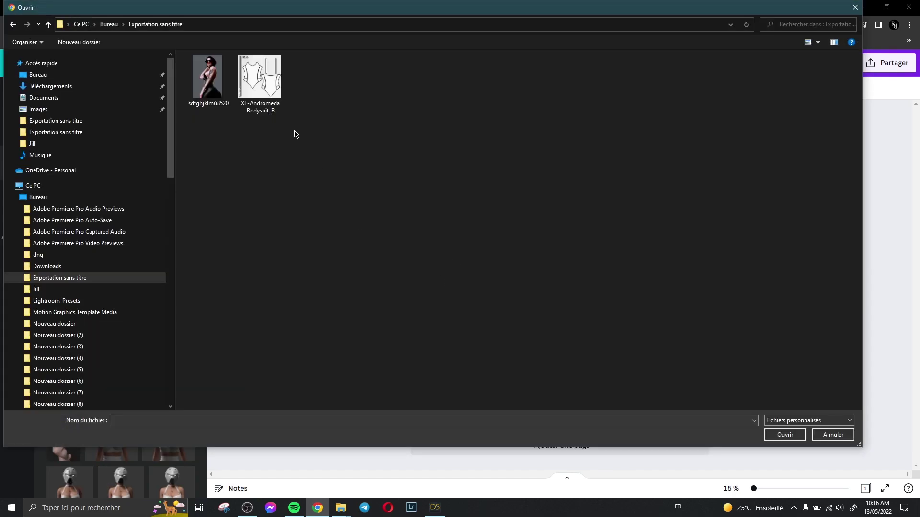
pyautogui.click(268, 84)
pyautogui.doubleClick(266, 80)
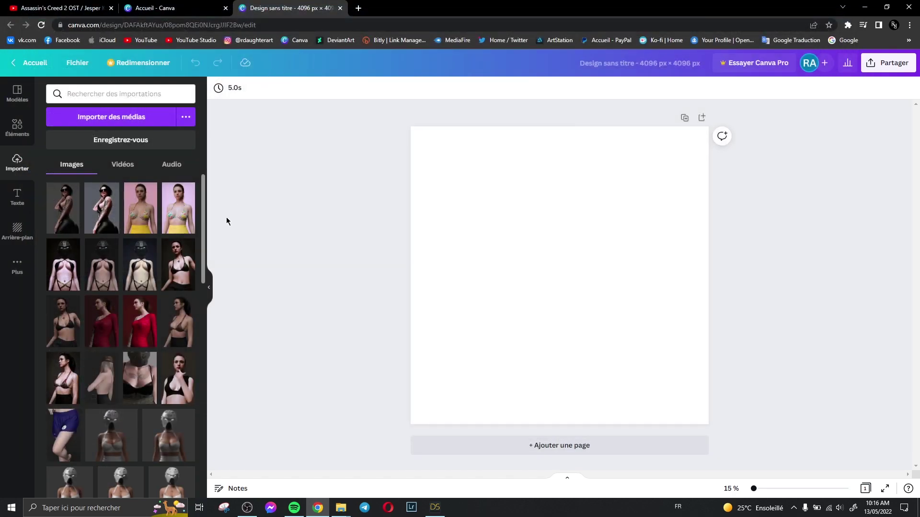
pyautogui.moveTo(77, 212); pyautogui.dragTo(416, 223)
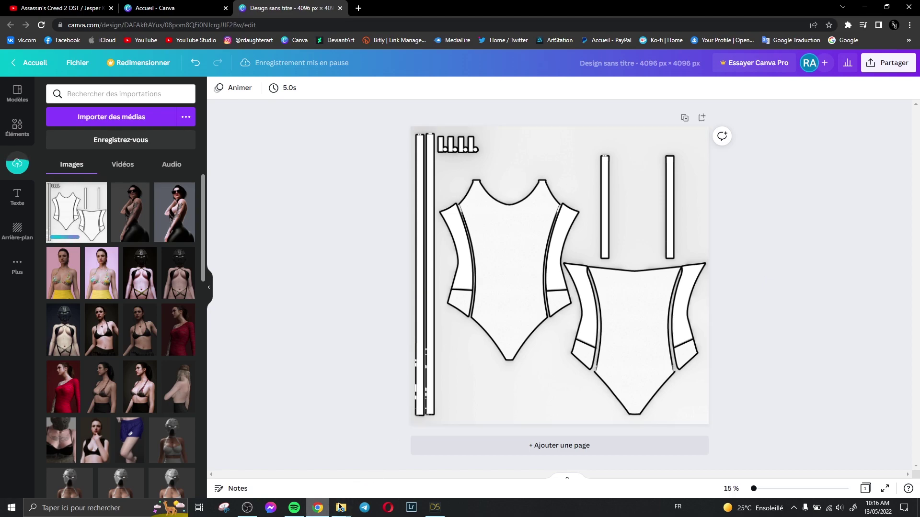
pyautogui.click(434, 507)
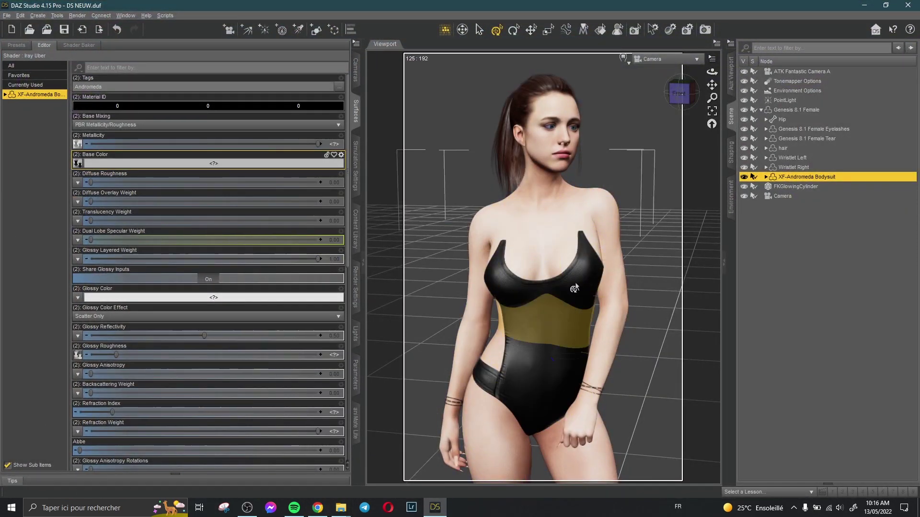
pyautogui.click(317, 507)
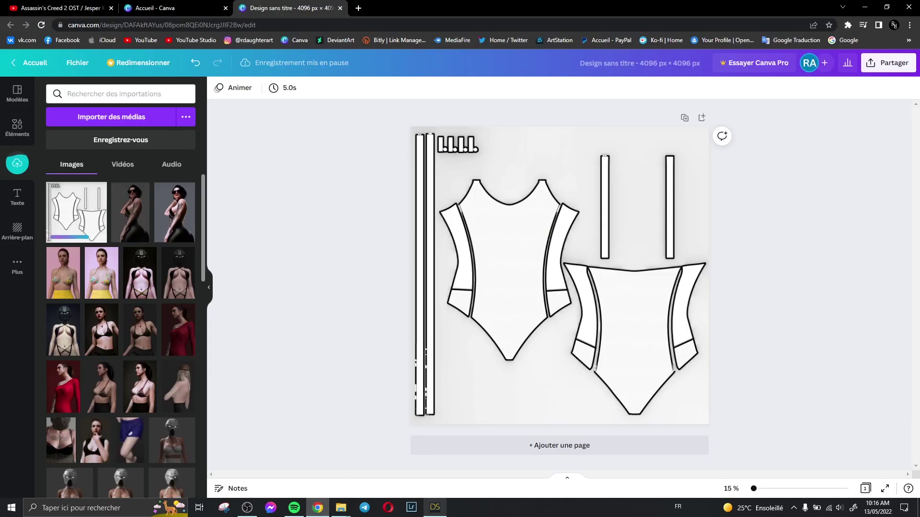
pyautogui.click(434, 507)
pyautogui.moveTo(546, 288); pyautogui.dragTo(468, 288)
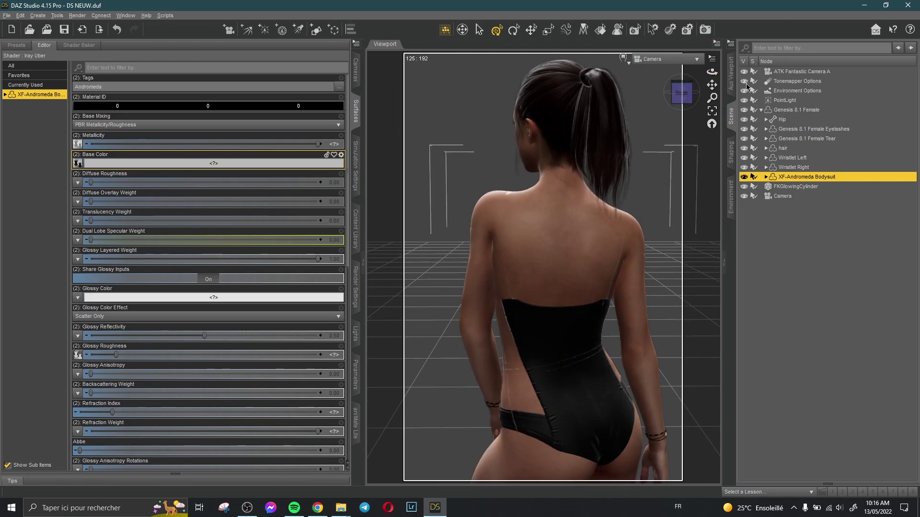
pyautogui.moveTo(589, 288); pyautogui.dragTo(467, 287)
pyautogui.scroll(-1, 215, 359)
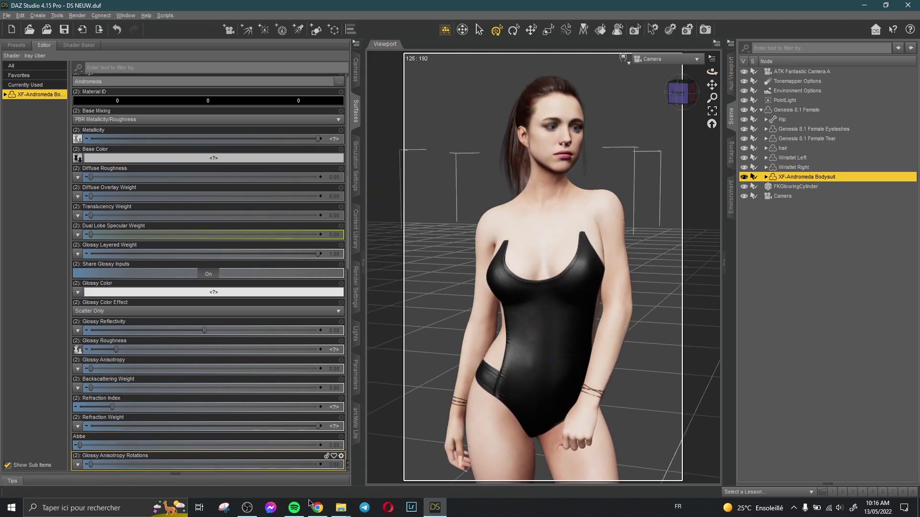
pyautogui.click(316, 508)
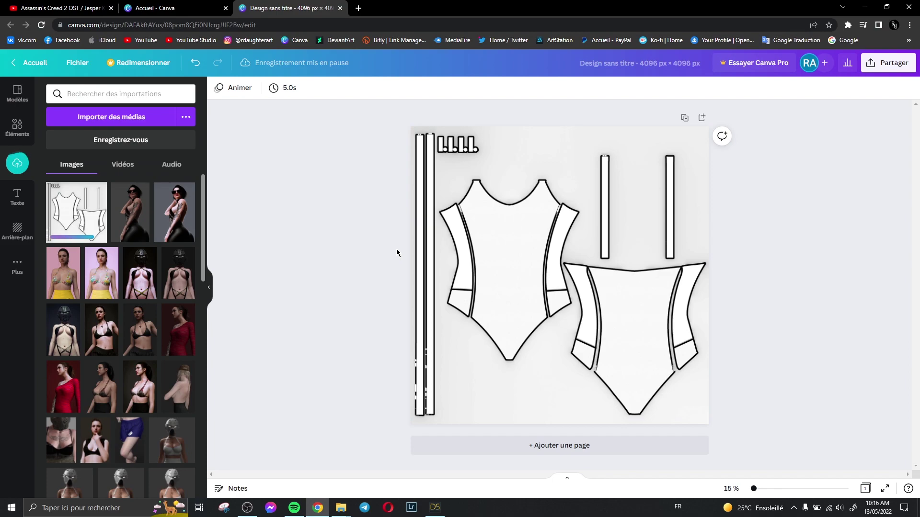
# - Search Canva Elements for 'usa flag'
pyautogui.click(17, 127)
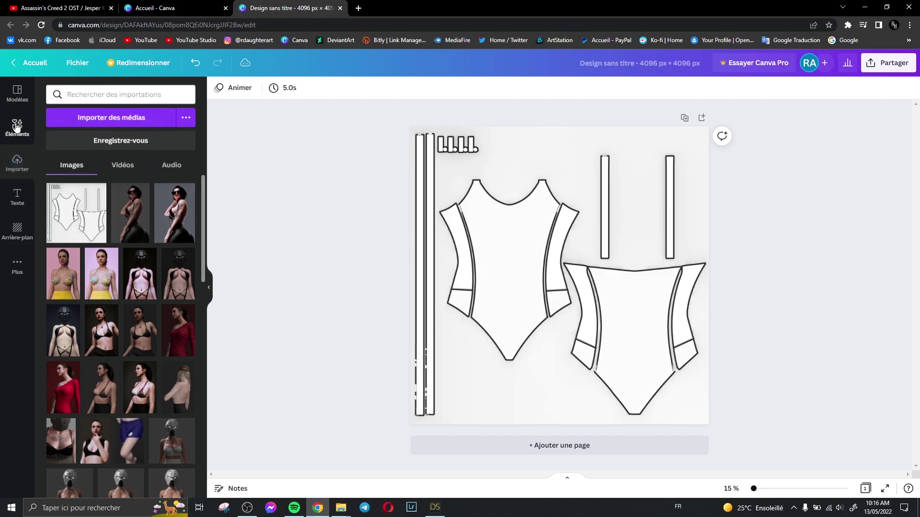
pyautogui.click(115, 94)
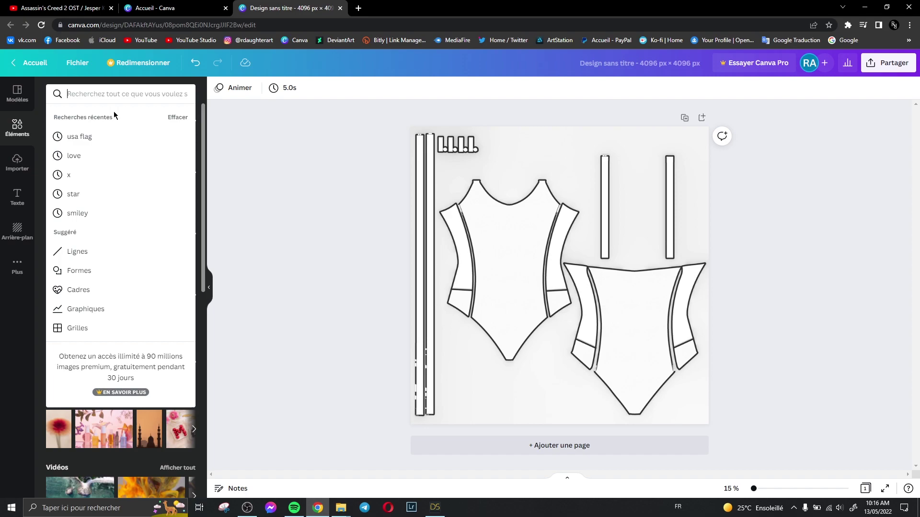
pyautogui.write('usa flag')
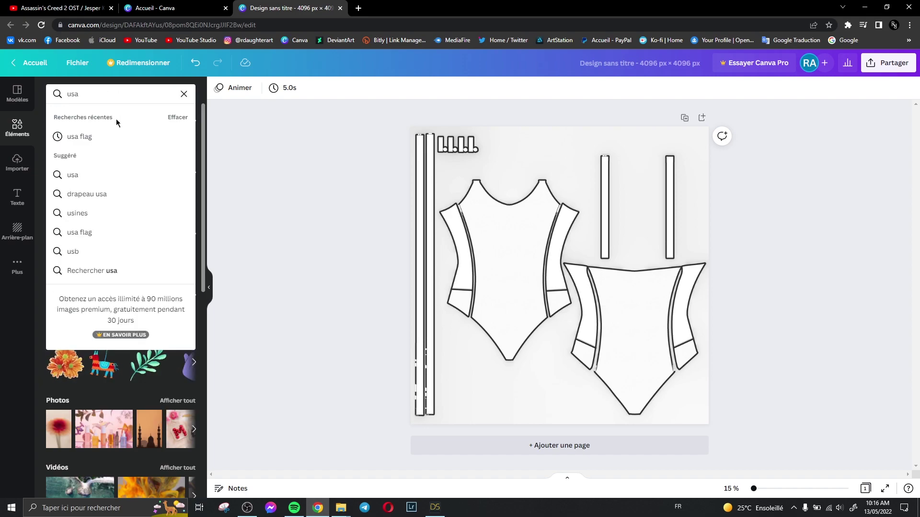
pyautogui.press('Return')
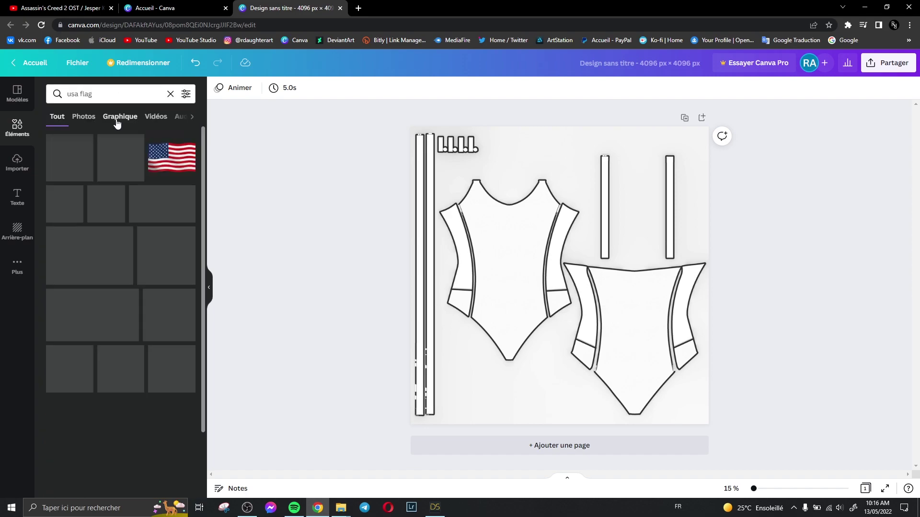
# - Add the waving USA flag, rotate it vertical, and lower its transparency
pyautogui.click(178, 159)
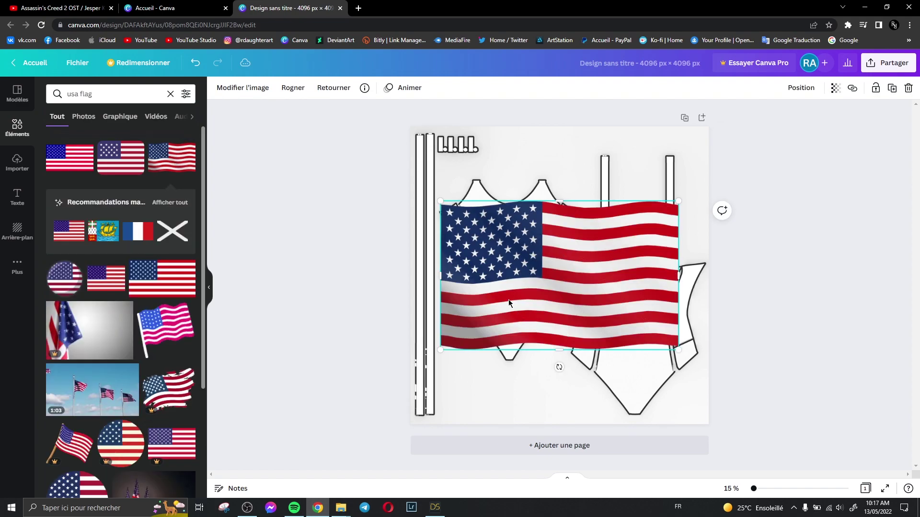
pyautogui.moveTo(559, 367); pyautogui.dragTo(704, 380)
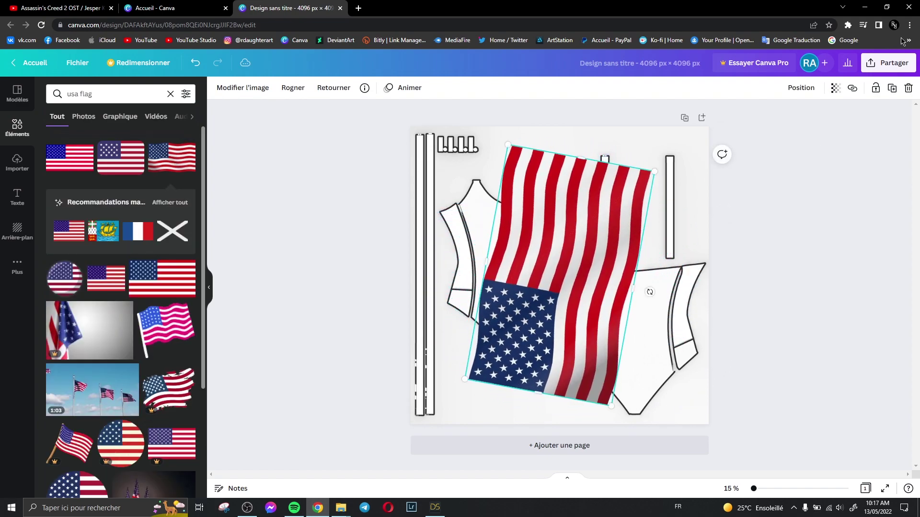
pyautogui.click(834, 88)
pyautogui.moveTo(832, 126); pyautogui.dragTo(798, 127)
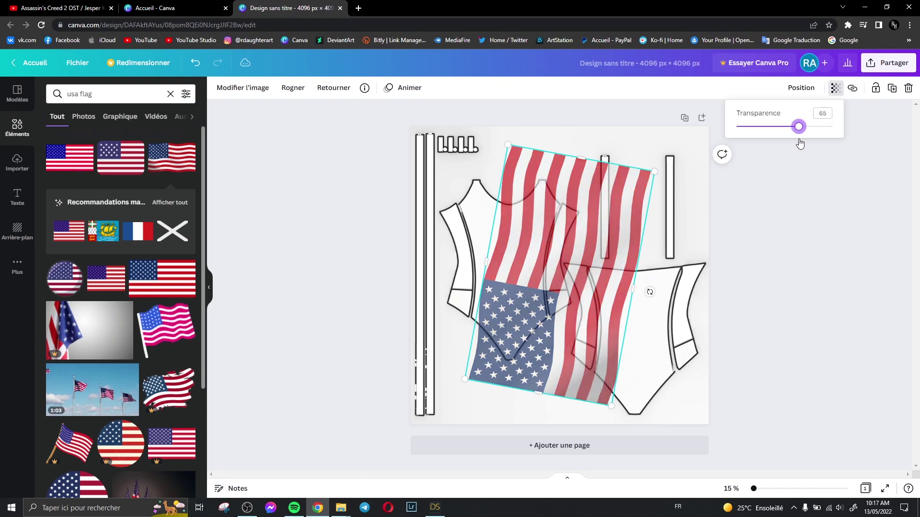
pyautogui.click(593, 233)
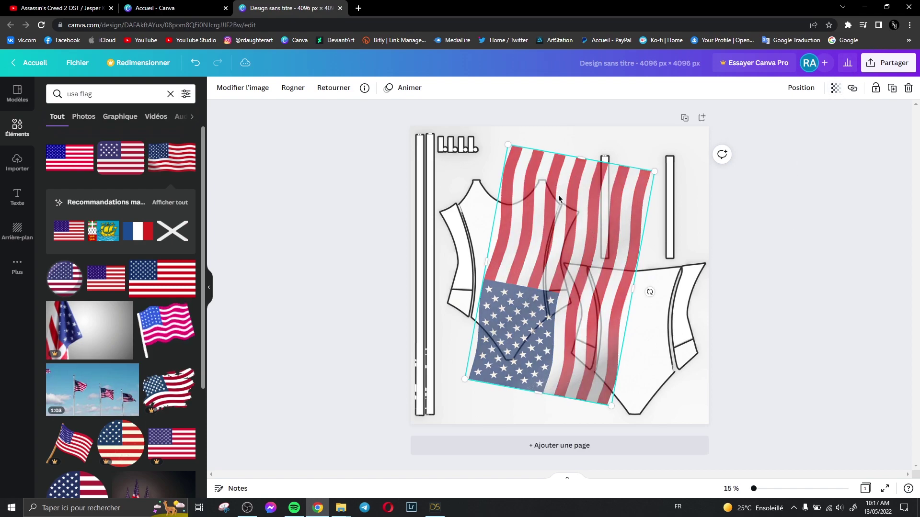
# - Move, resize and reorient the flag so it covers the template's front panel
pyautogui.moveTo(559, 198); pyautogui.dragTo(531, 203)
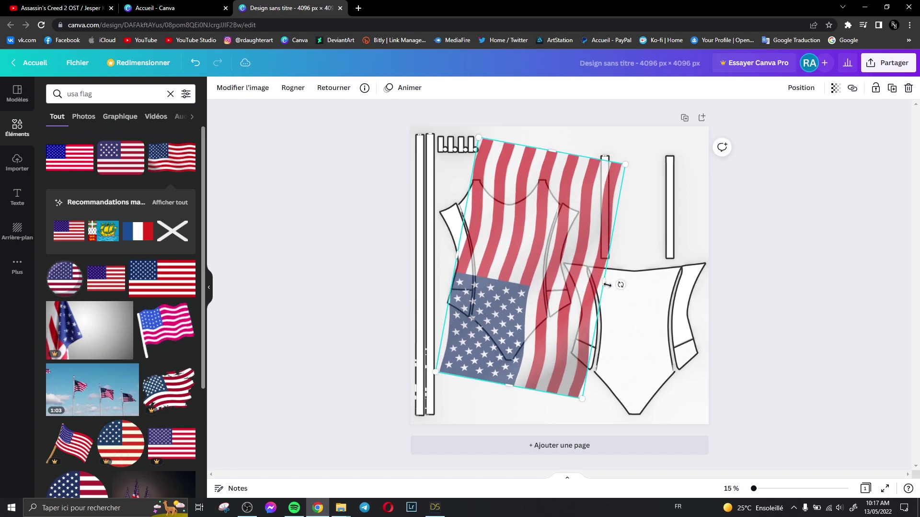
pyautogui.moveTo(618, 296); pyautogui.dragTo(589, 288)
pyautogui.moveTo(597, 155)
pyautogui.mouseDown()
pyautogui.moveTo(567, 177)
pyautogui.moveTo(579, 166)
pyautogui.mouseUp()
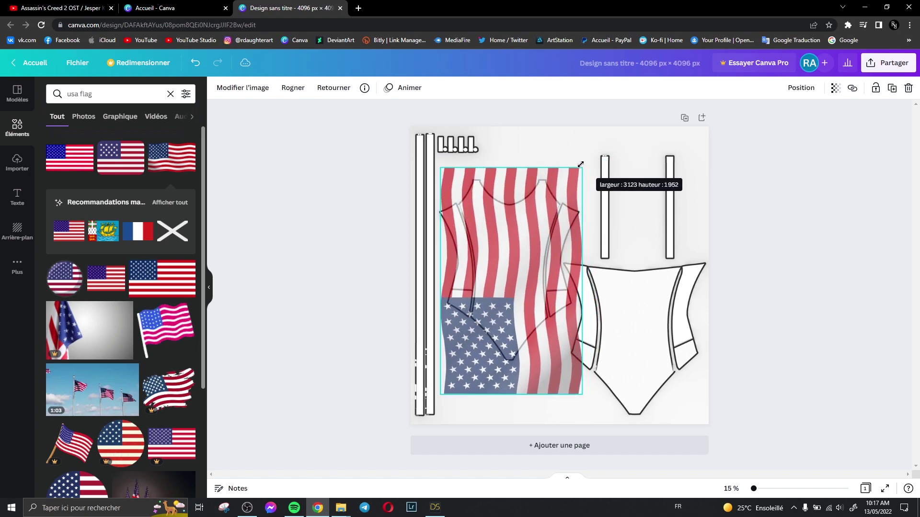
pyautogui.click(539, 187)
pyautogui.click(539, 186)
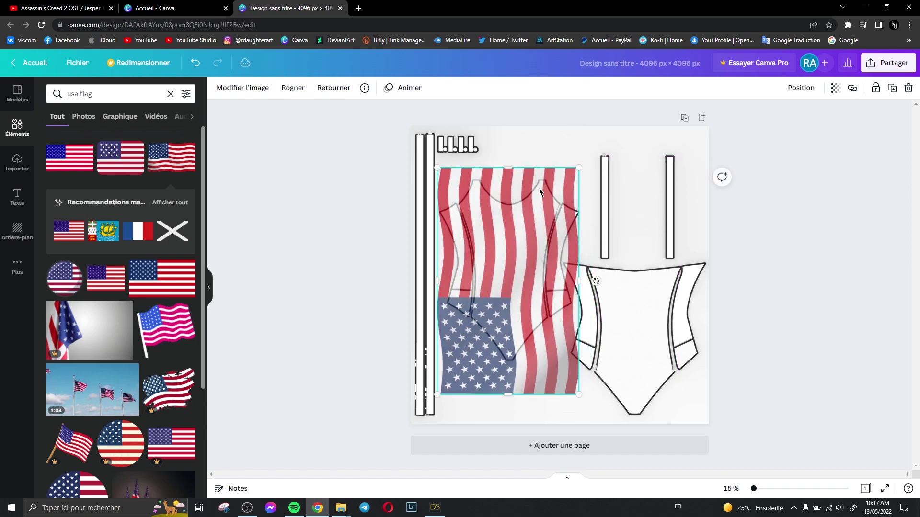
pyautogui.hotkey('ctrl', 'z')
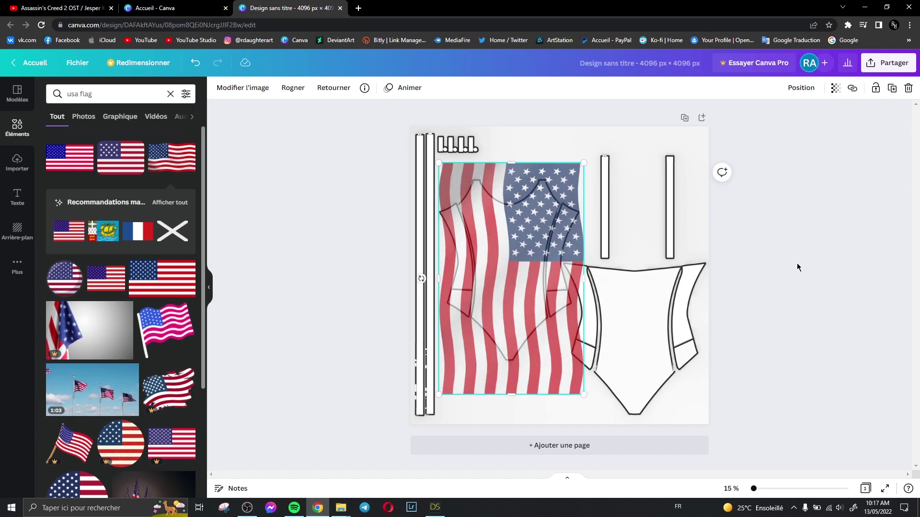
pyautogui.click(798, 268)
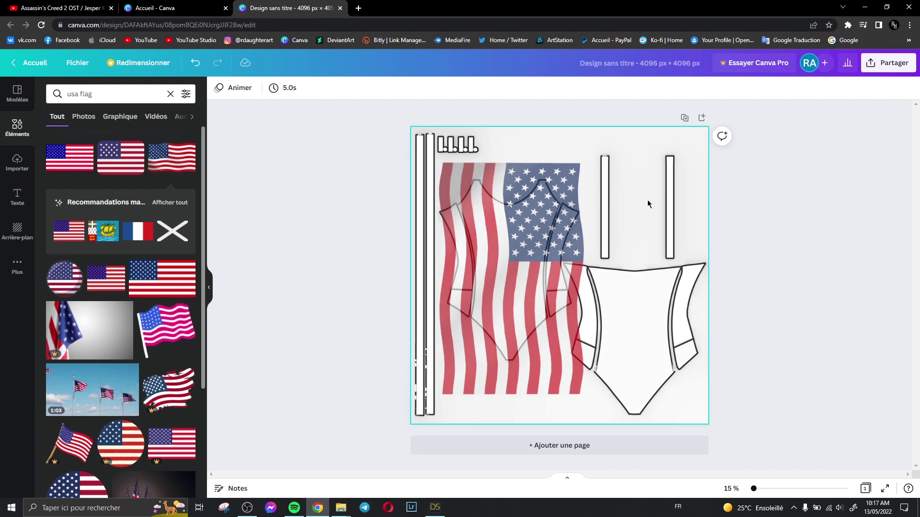
pyautogui.click(546, 216)
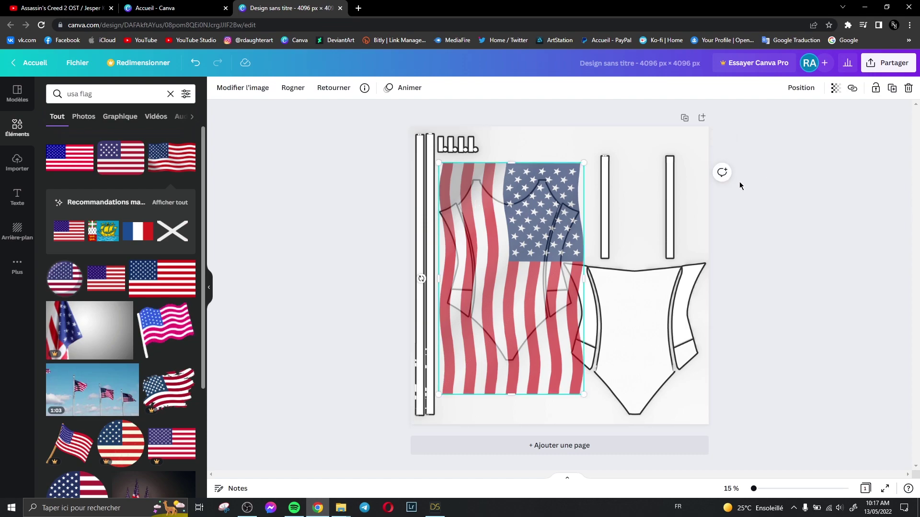
# - Make the flag fully opaque, delete the template outline, and fill the background red
pyautogui.click(834, 87)
pyautogui.moveTo(775, 135); pyautogui.dragTo(832, 135)
pyautogui.click(797, 288)
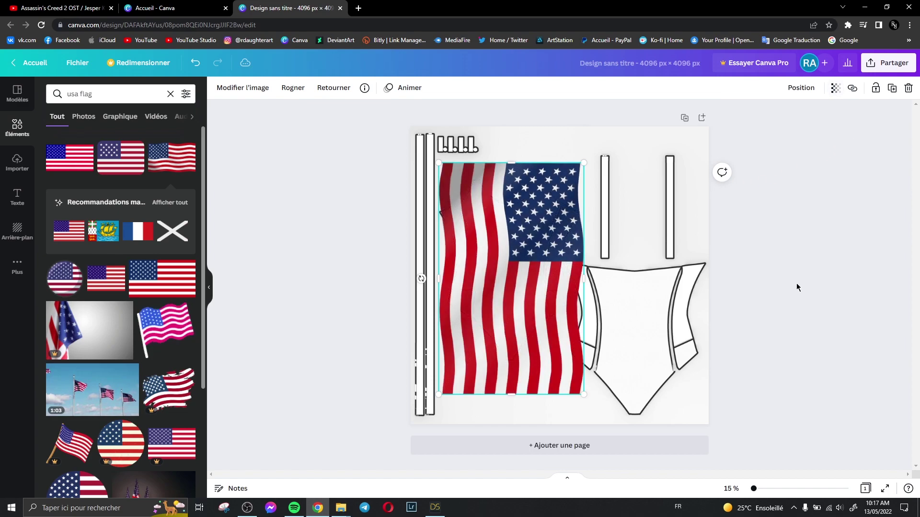
pyautogui.click(598, 201)
pyautogui.press('Delete')
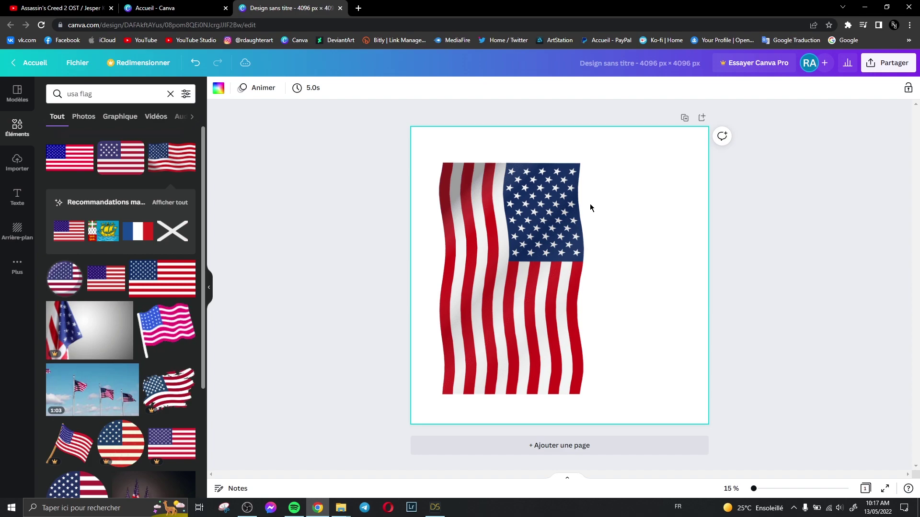
pyautogui.click(218, 88)
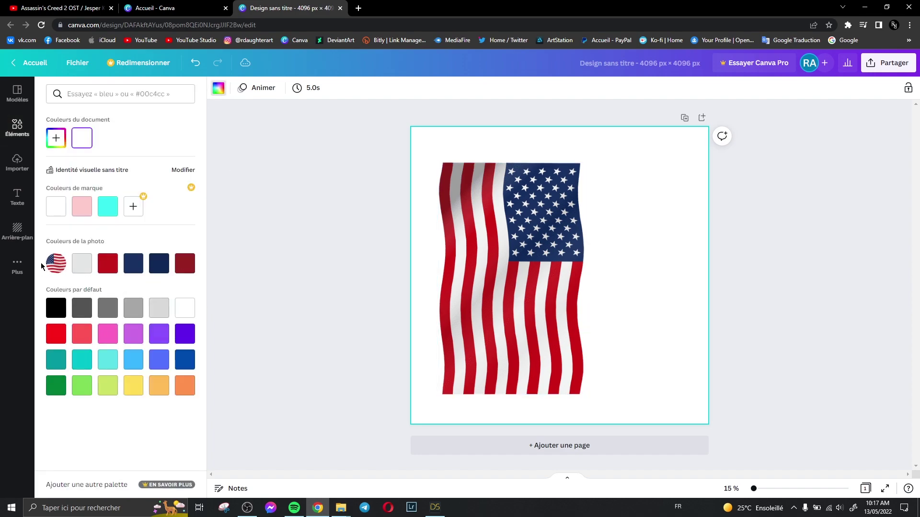
pyautogui.click(108, 263)
# - Download the Canva design as a JPG and return to DAZ Studio
pyautogui.click(889, 62)
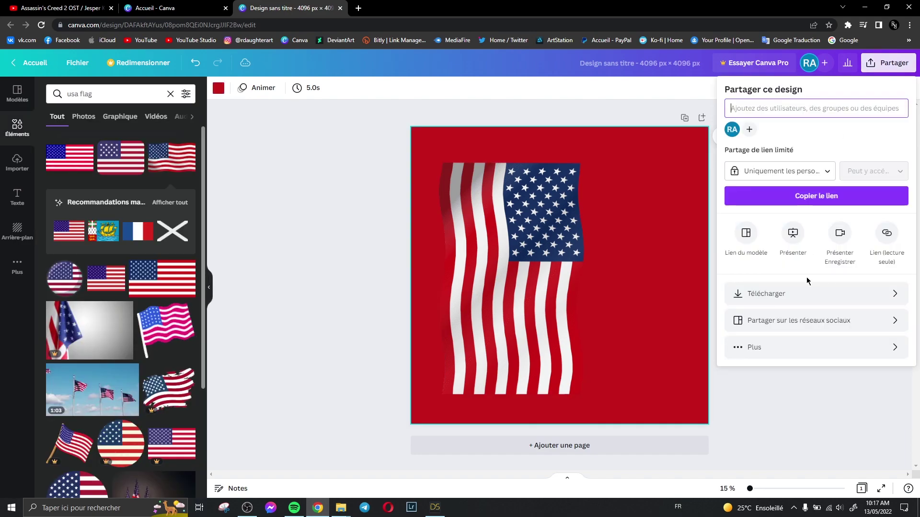
pyautogui.click(816, 294)
pyautogui.click(816, 298)
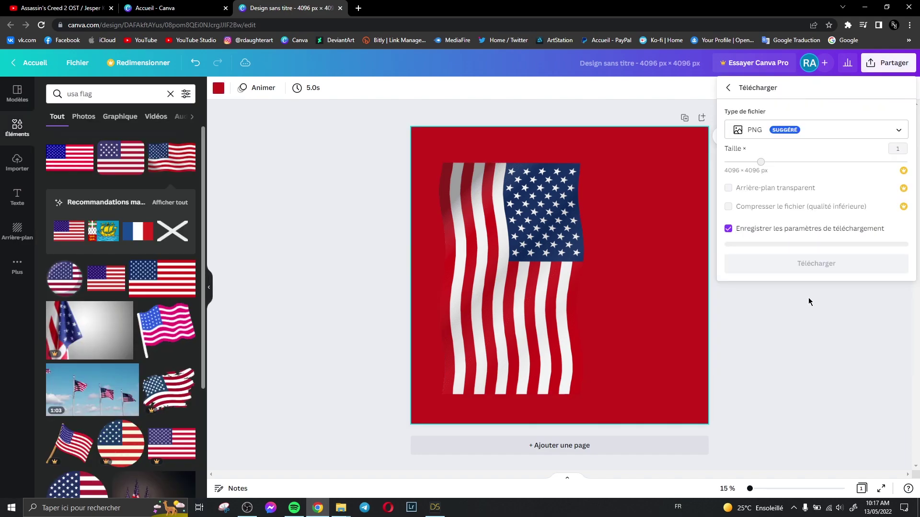
pyautogui.click(786, 129)
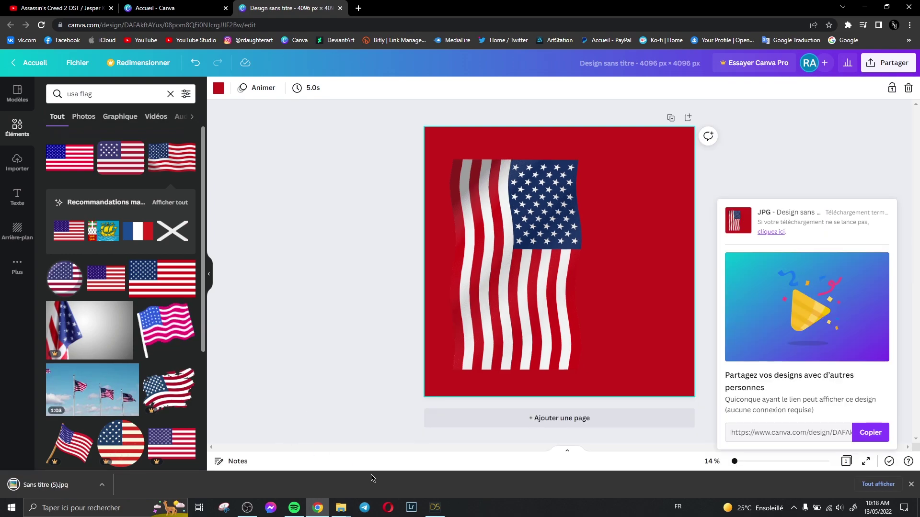
pyautogui.click(434, 508)
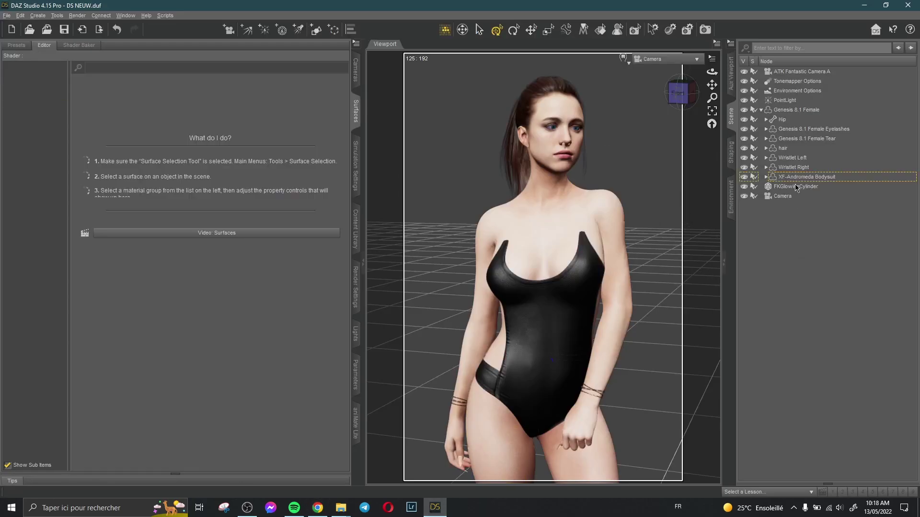
# - Apply the downloaded flag JPG as the XF-Andromeda Bodysuit's Base Color texture and show the live render preview
pyautogui.click(805, 177)
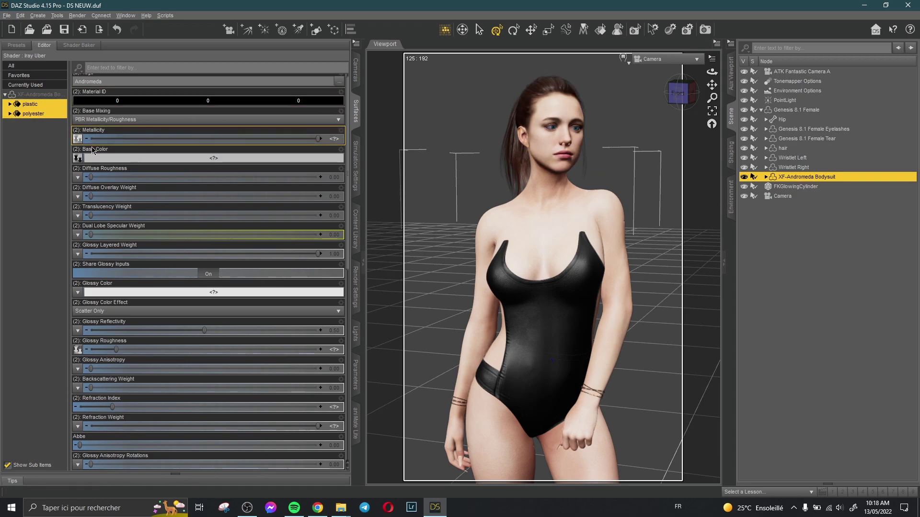
pyautogui.click(77, 157)
pyautogui.click(103, 13)
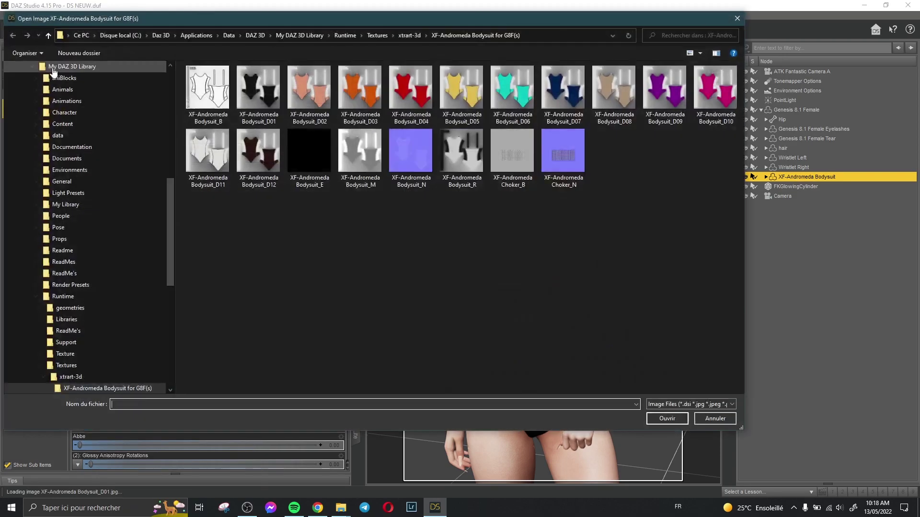
pyautogui.scroll(3, 94, 111)
pyautogui.scroll(3, 94, 111)
pyautogui.scroll(3, 94, 112)
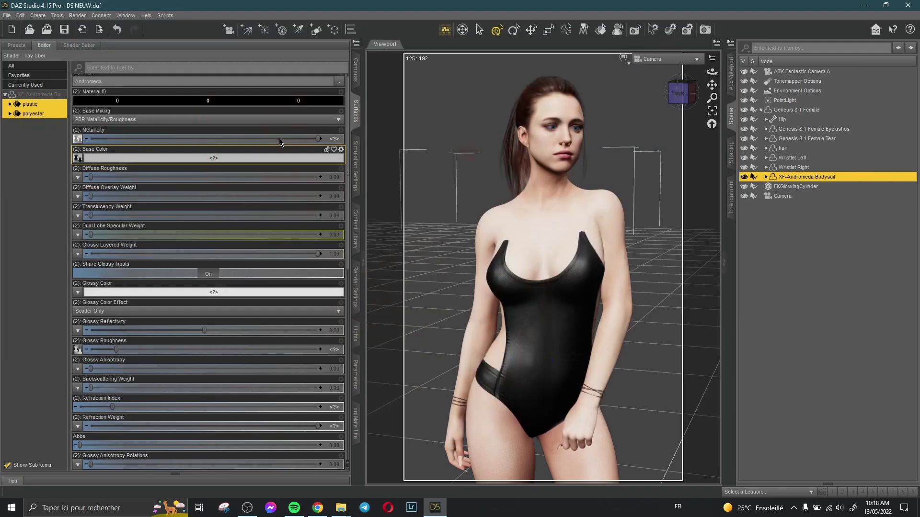
pyautogui.click(731, 72)
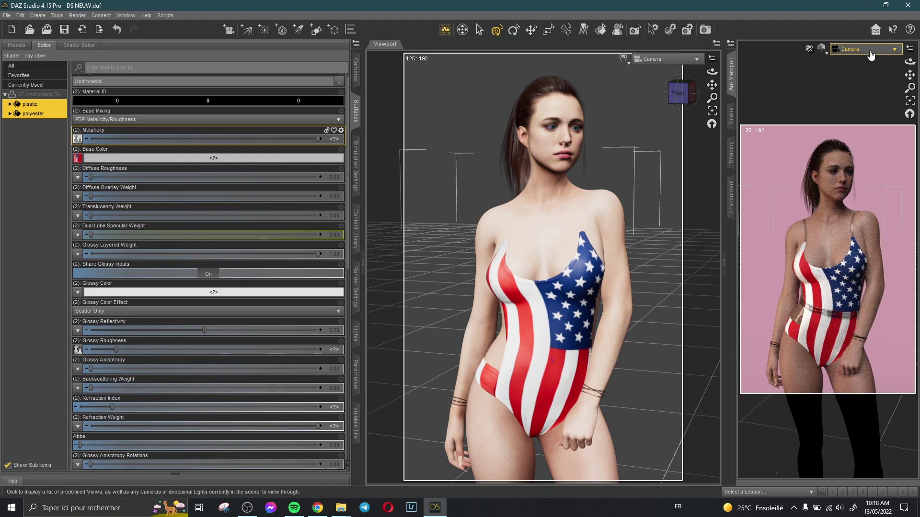
pyautogui.moveTo(875, 50)
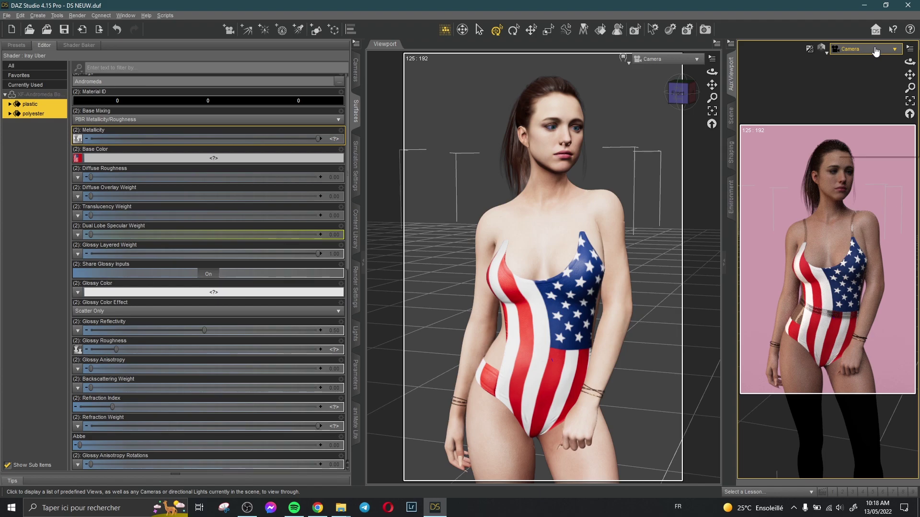
# - Preview the bodysuit through ATK Fantastic Camera A and try a darker base colour tint
pyautogui.click(875, 51)
pyautogui.click(864, 128)
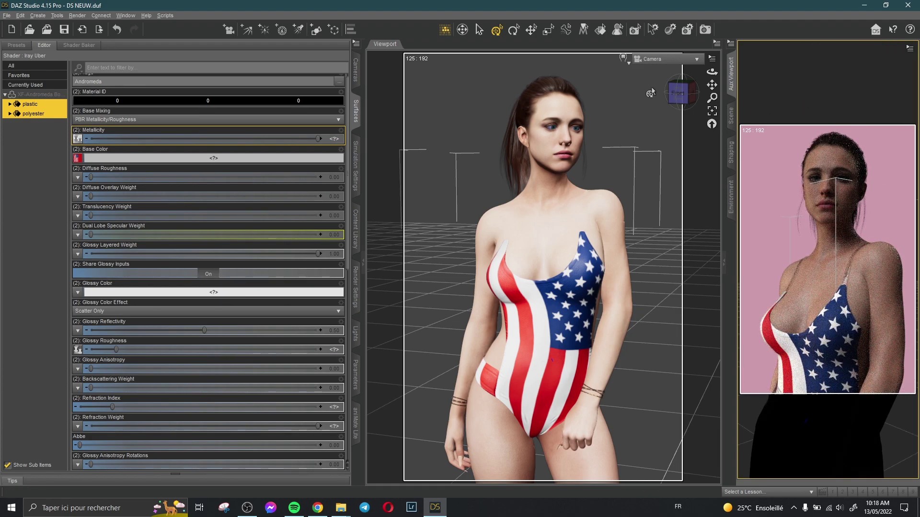
pyautogui.click(273, 158)
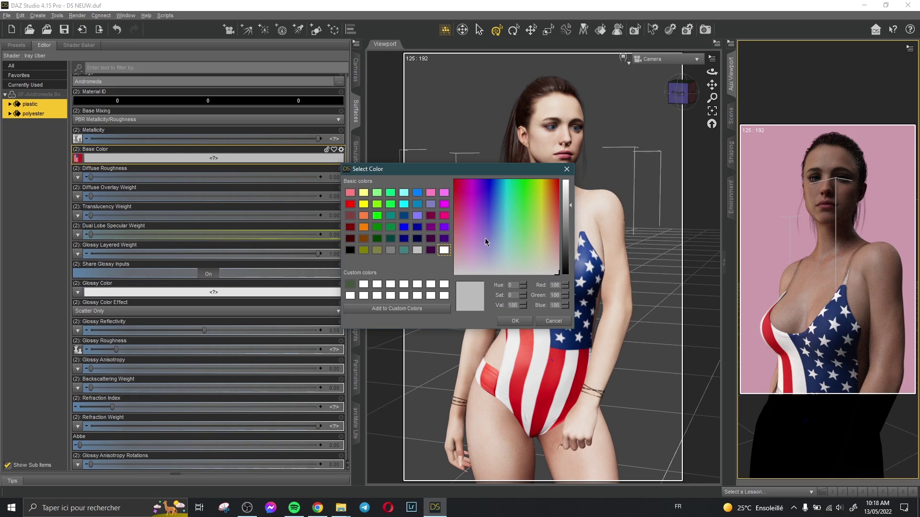
pyautogui.moveTo(565, 207); pyautogui.dragTo(566, 244)
pyautogui.click(515, 321)
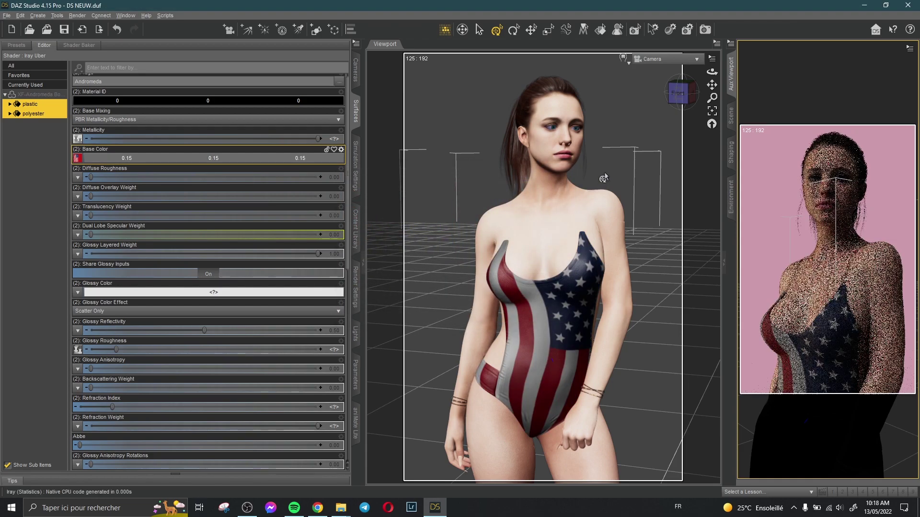
# - Try a blue tint, then settle on light grey (white at value 217) as the base colour tint
pyautogui.click(280, 164)
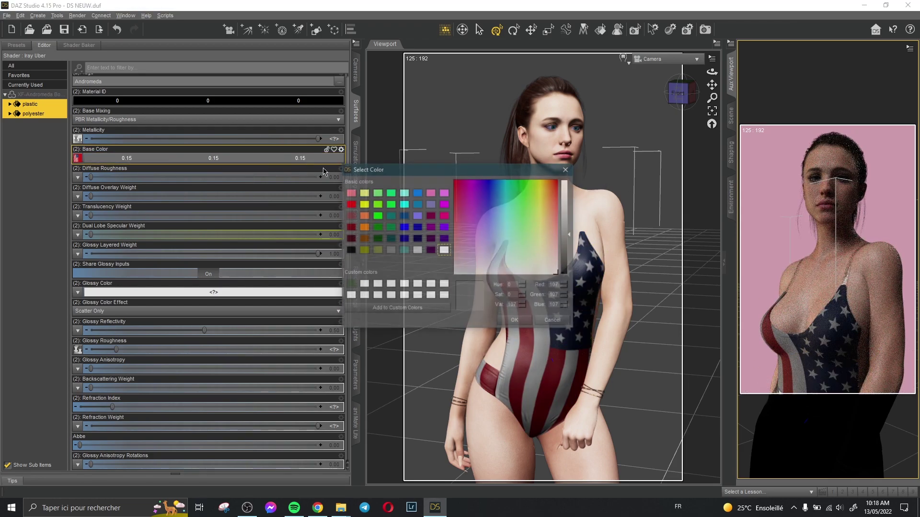
pyautogui.click(417, 216)
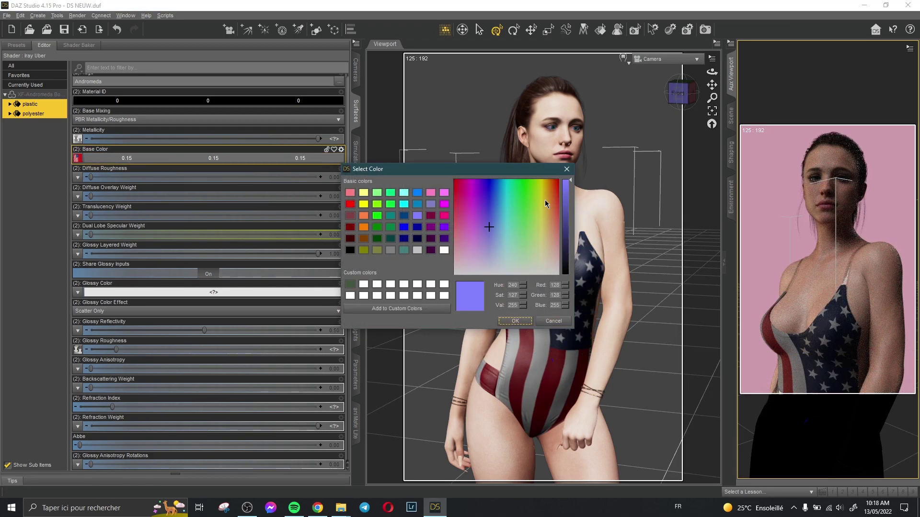
pyautogui.click(515, 321)
pyautogui.click(255, 159)
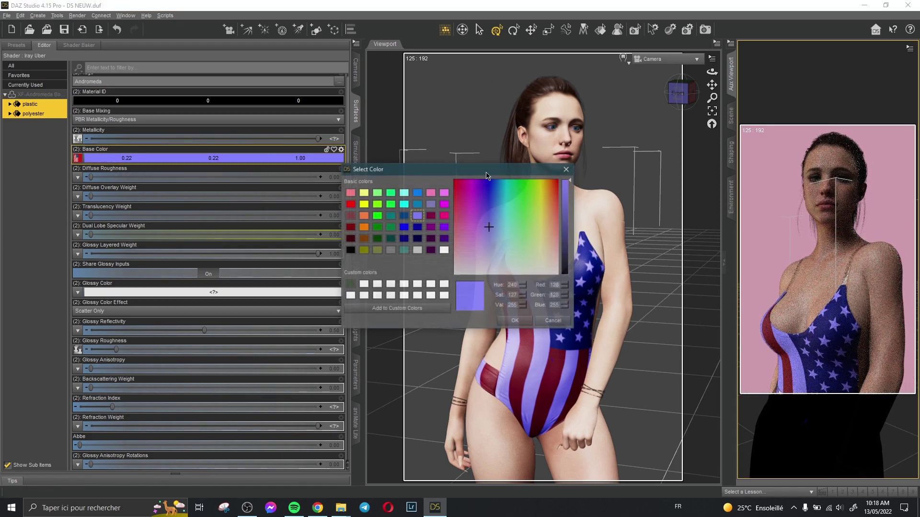
pyautogui.click(444, 249)
pyautogui.moveTo(567, 181); pyautogui.dragTo(567, 197)
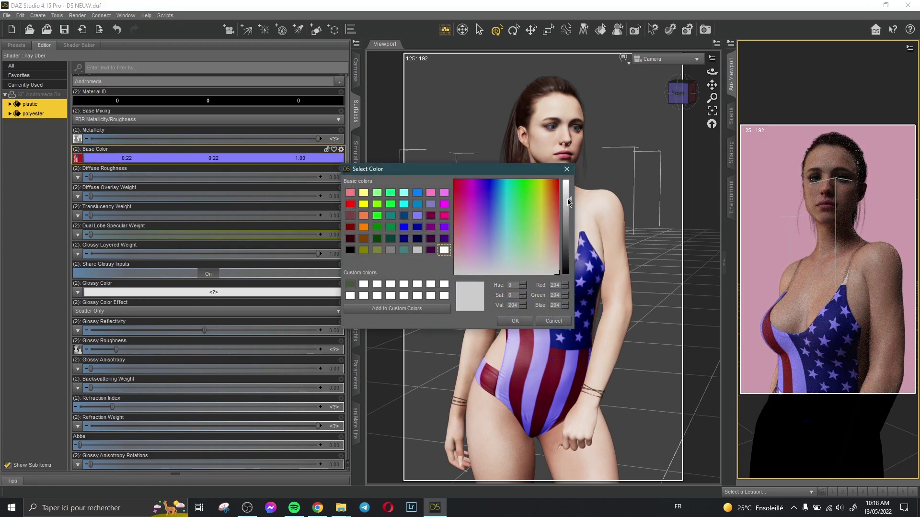
pyautogui.click(515, 321)
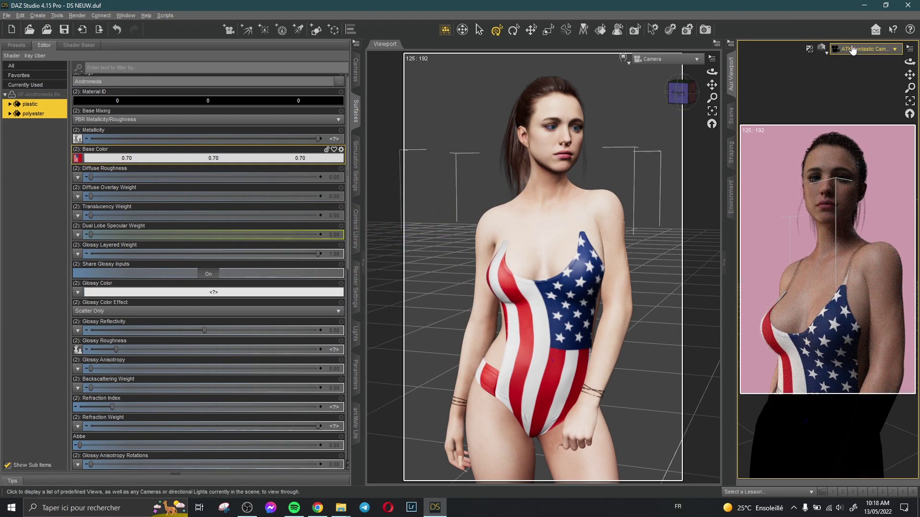
# - Switch the Aux Viewport to a full-body view and orbit the main view around the figure
pyautogui.click(852, 52)
pyautogui.click(852, 123)
pyautogui.click(855, 51)
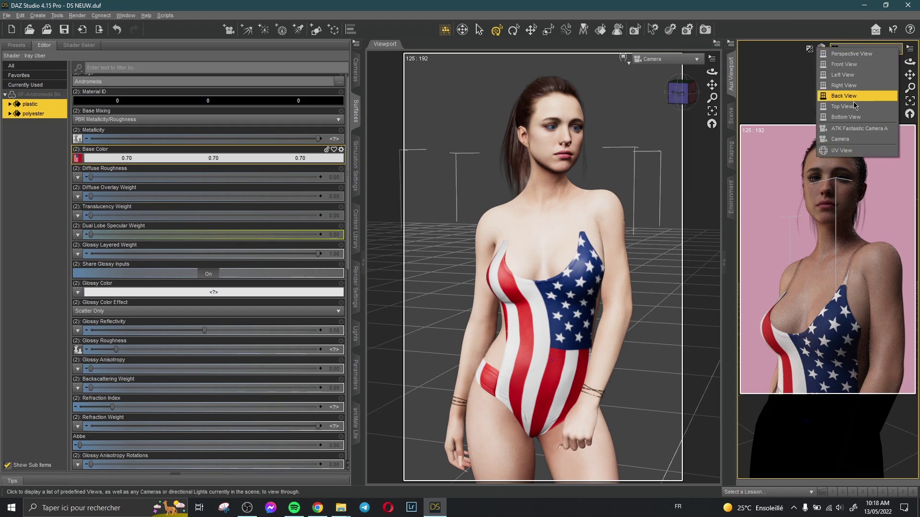
pyautogui.click(851, 140)
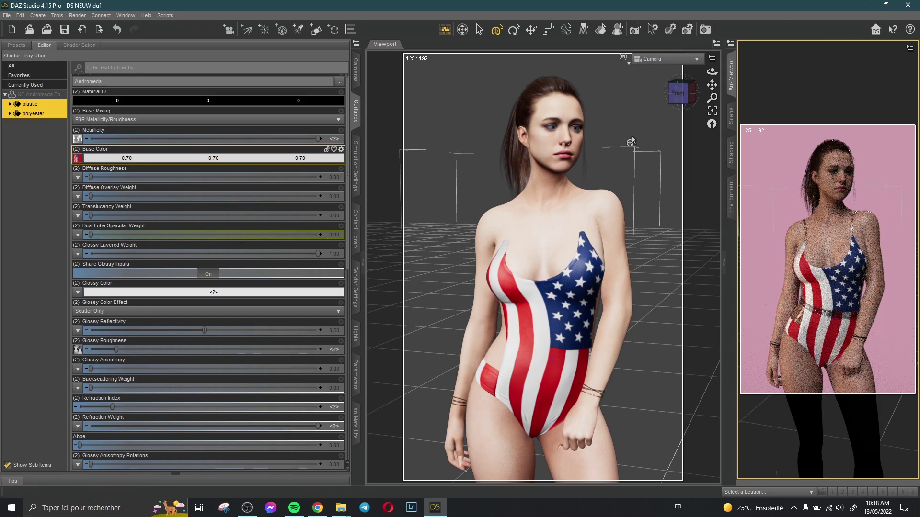
pyautogui.moveTo(631, 143); pyautogui.dragTo(489, 144)
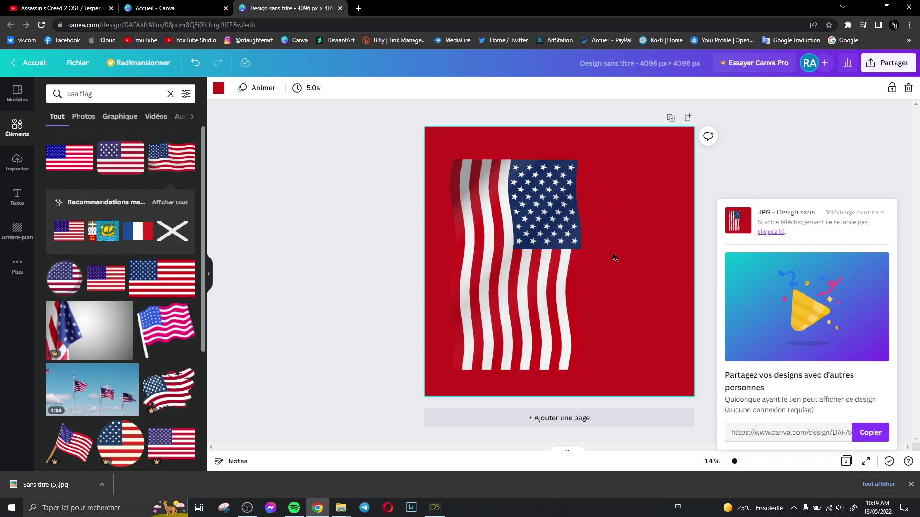
# - Orbit back to the front and view through ATK Fantastic Camera A in both viewports
pyautogui.click(434, 507)
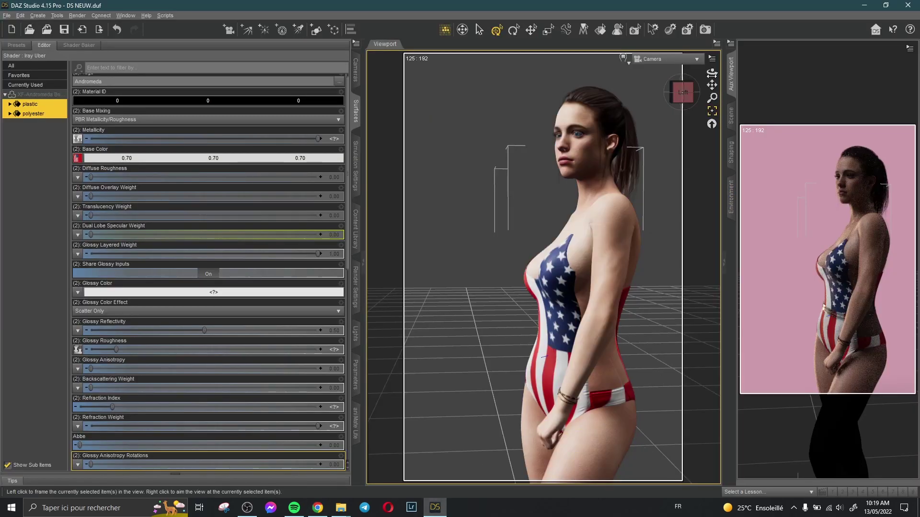
pyautogui.moveTo(679, 90); pyautogui.dragTo(681, 91)
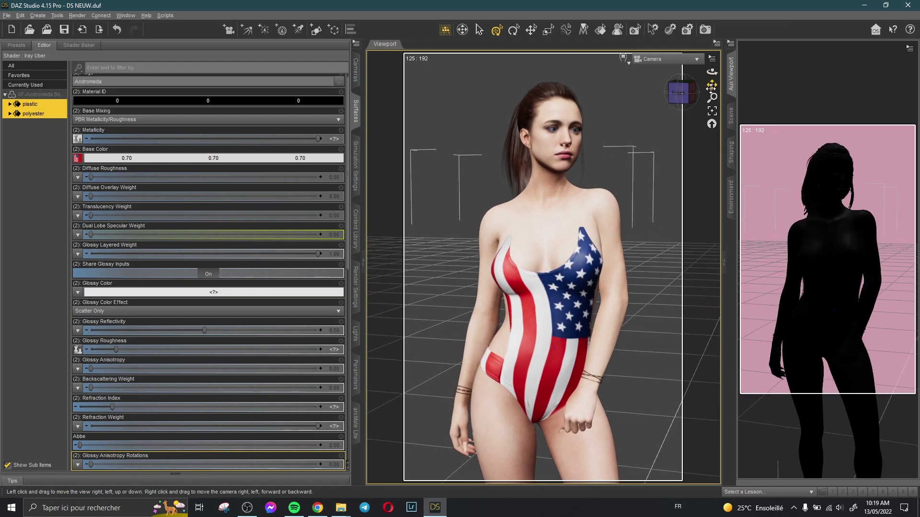
pyautogui.click(909, 48)
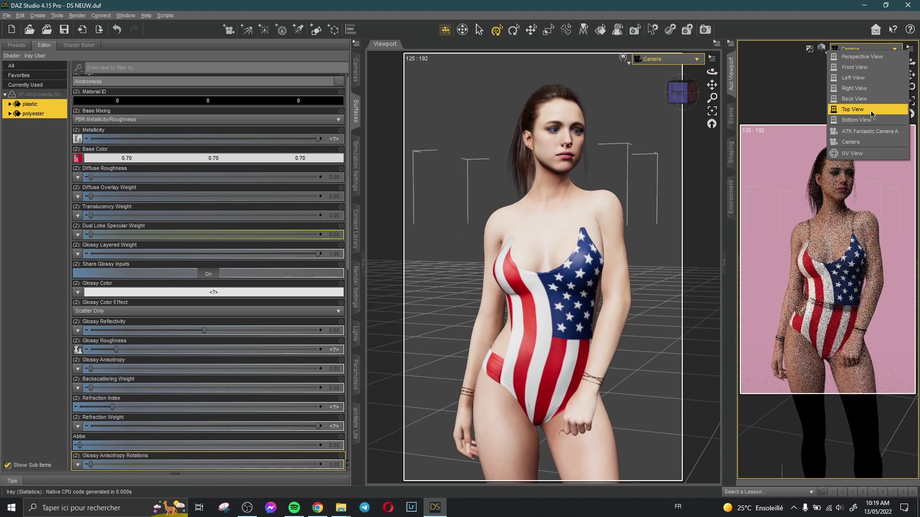
pyautogui.click(868, 115)
pyautogui.click(666, 58)
pyautogui.click(669, 141)
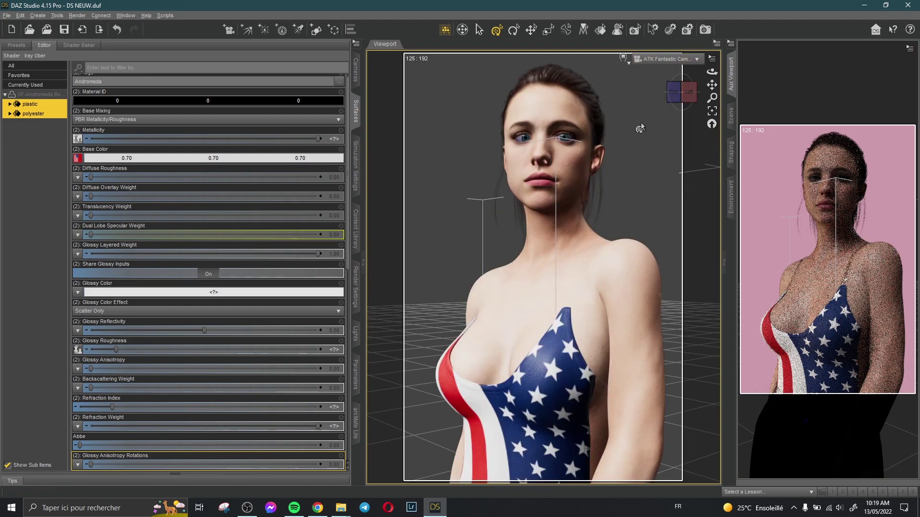